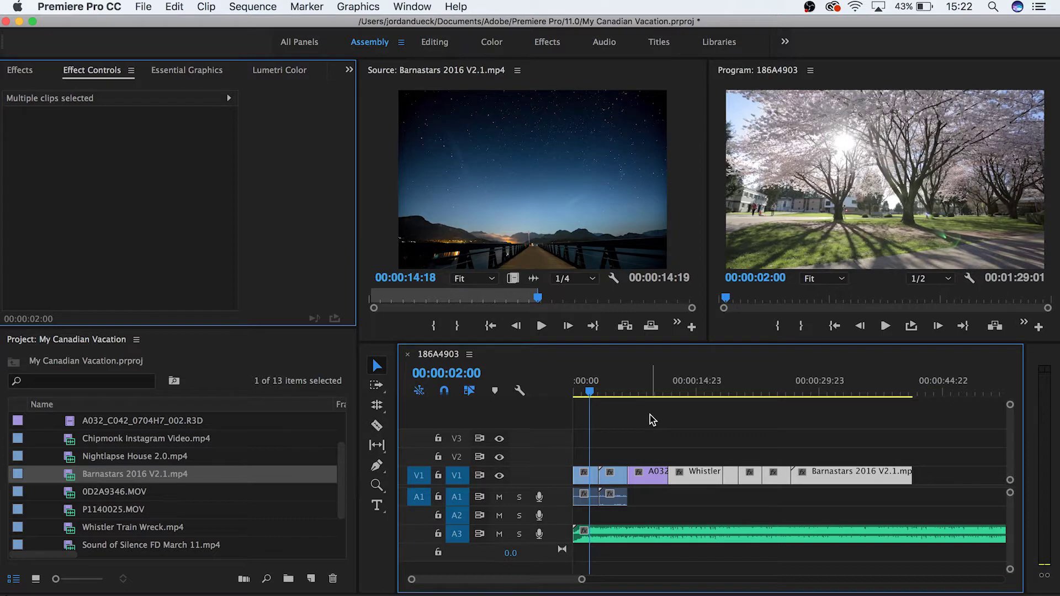
Step: Play the sequence from 00:00:02:00 and stop it around 00:00:14:09
key(space)
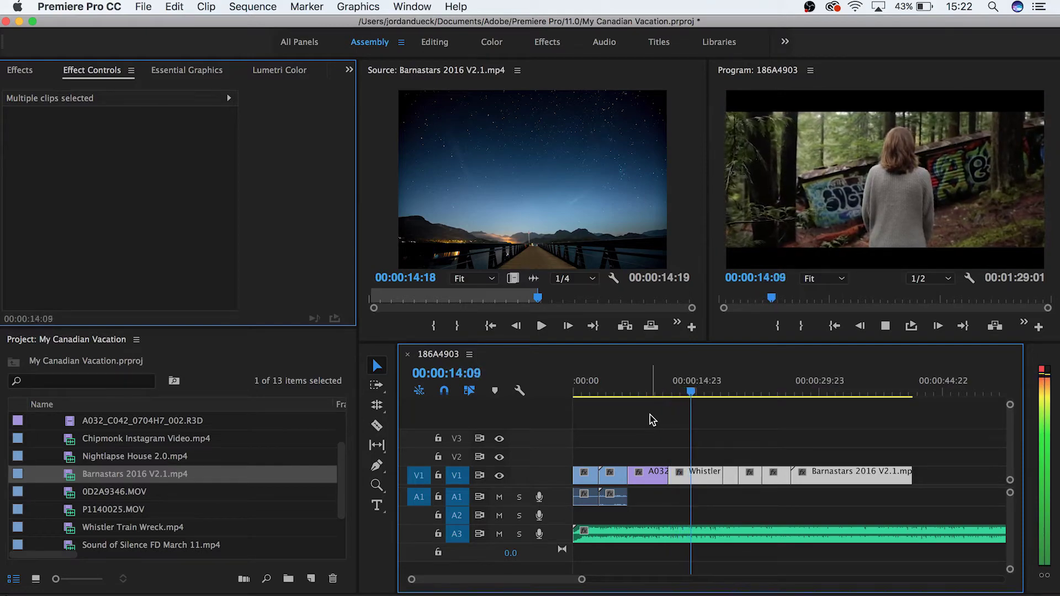
key(space)
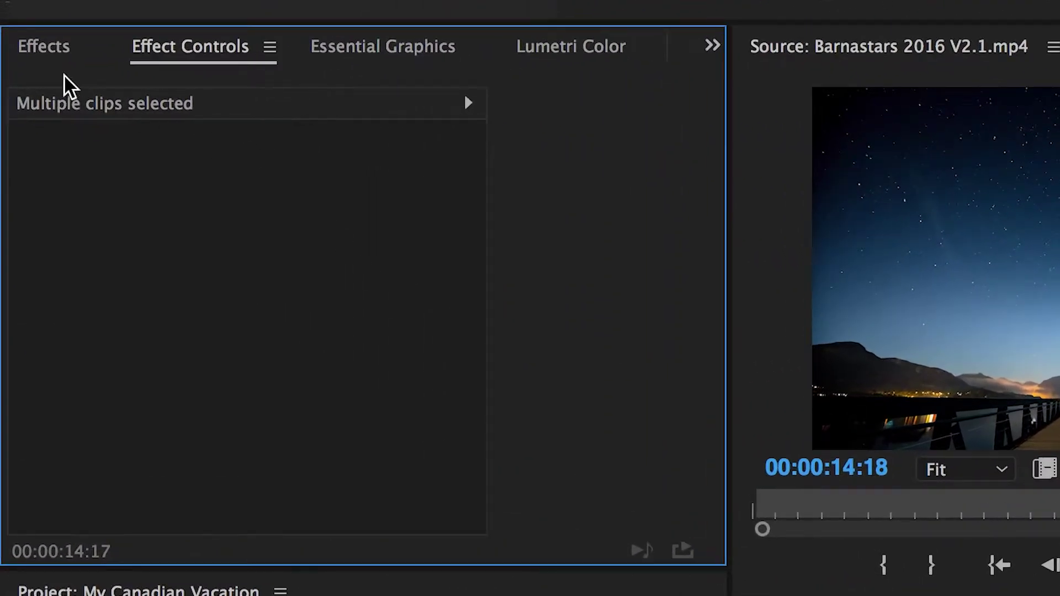
Step: Show the Effects panel and expand the Video Transitions folder
click(21, 59)
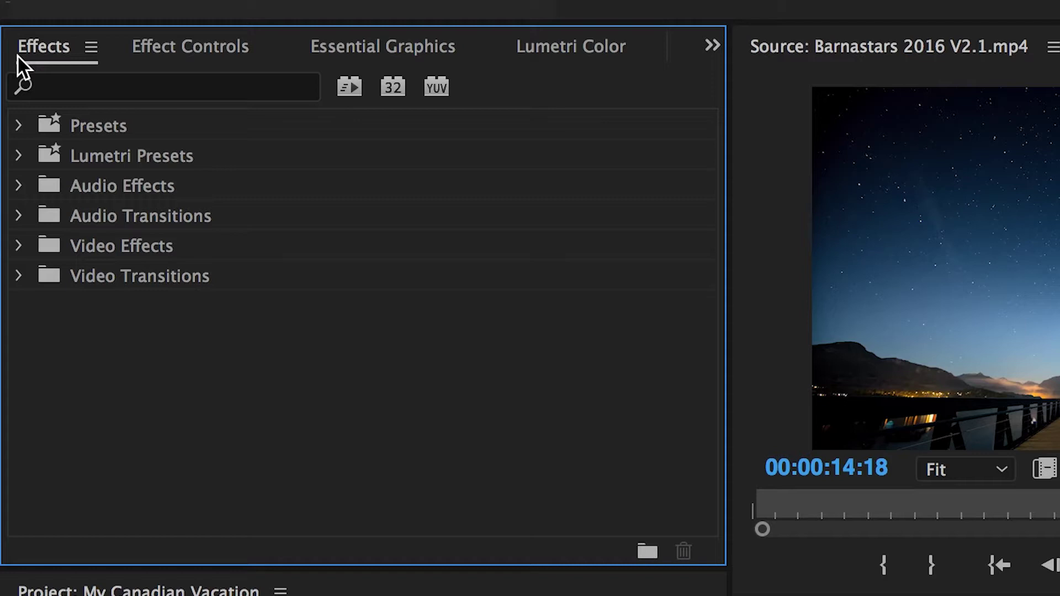
click(215, 280)
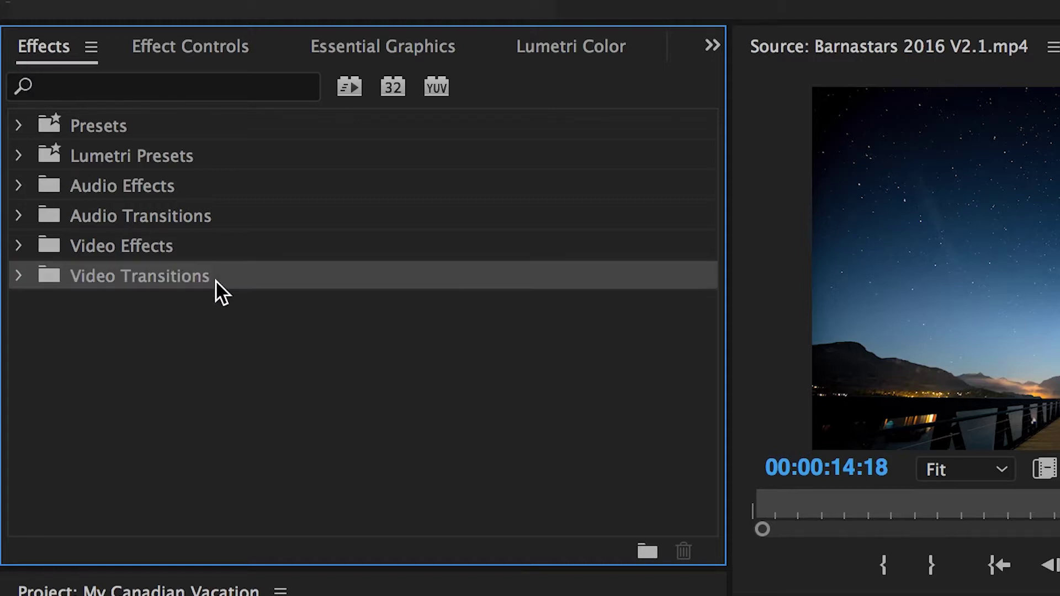
click(19, 276)
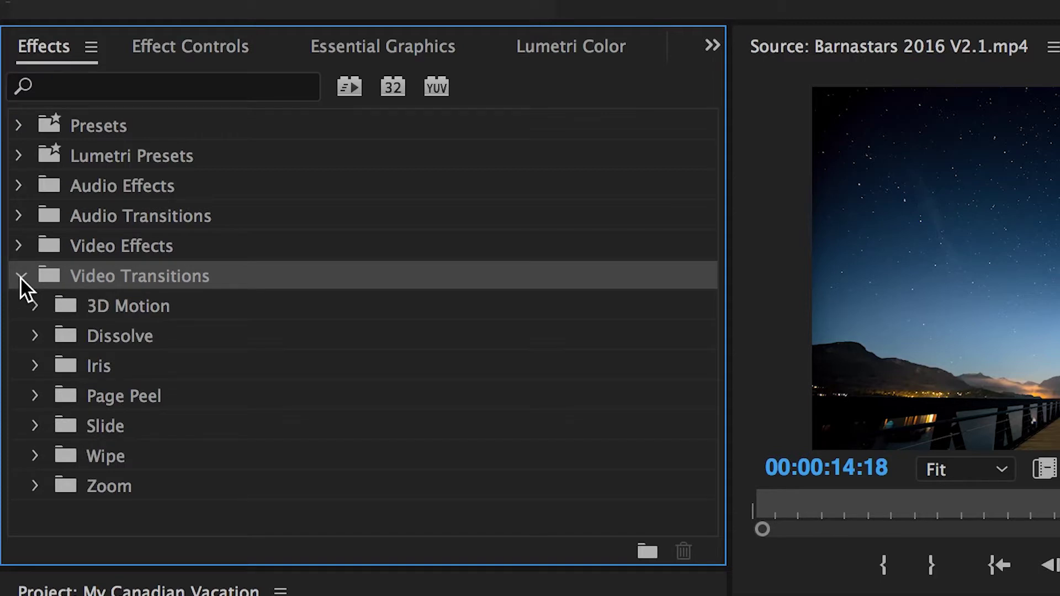
Step: Browse the transition categories from 3D Motion to Zoom, then expand Dissolve
click(188, 309)
click(180, 343)
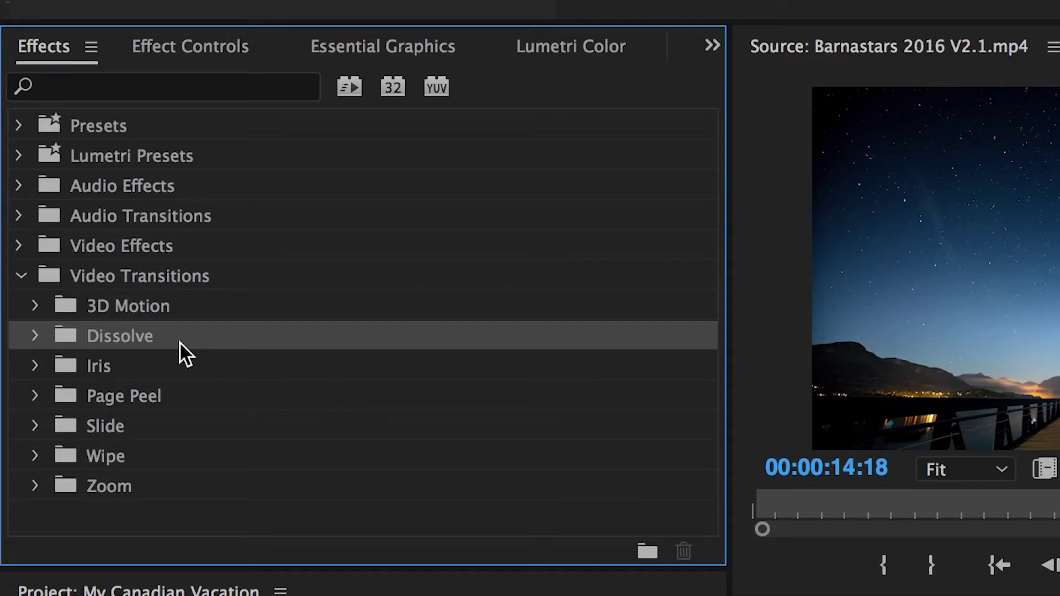
click(177, 368)
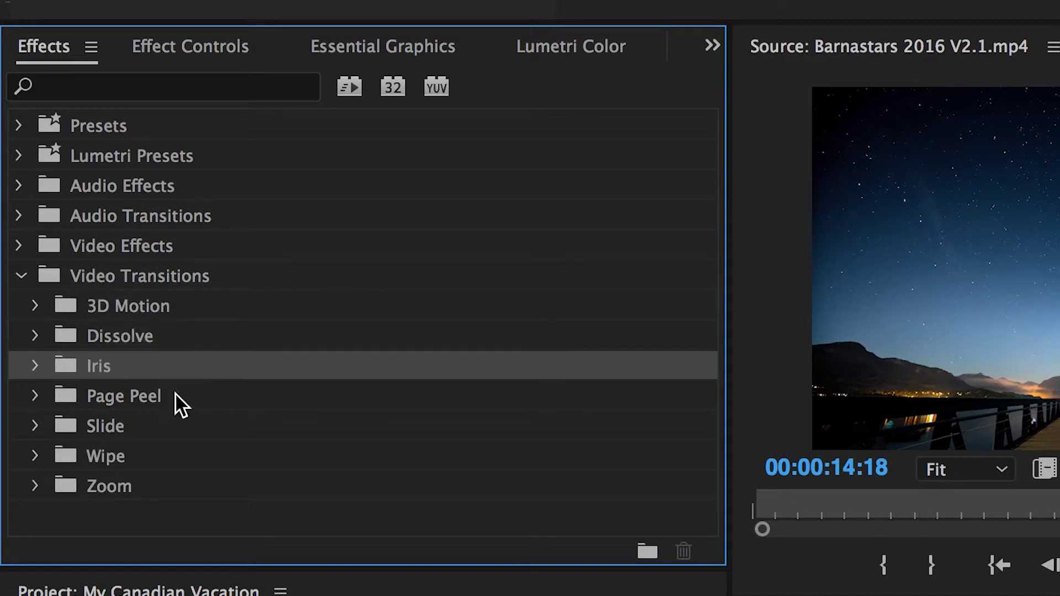
click(178, 397)
click(180, 427)
click(175, 458)
click(174, 482)
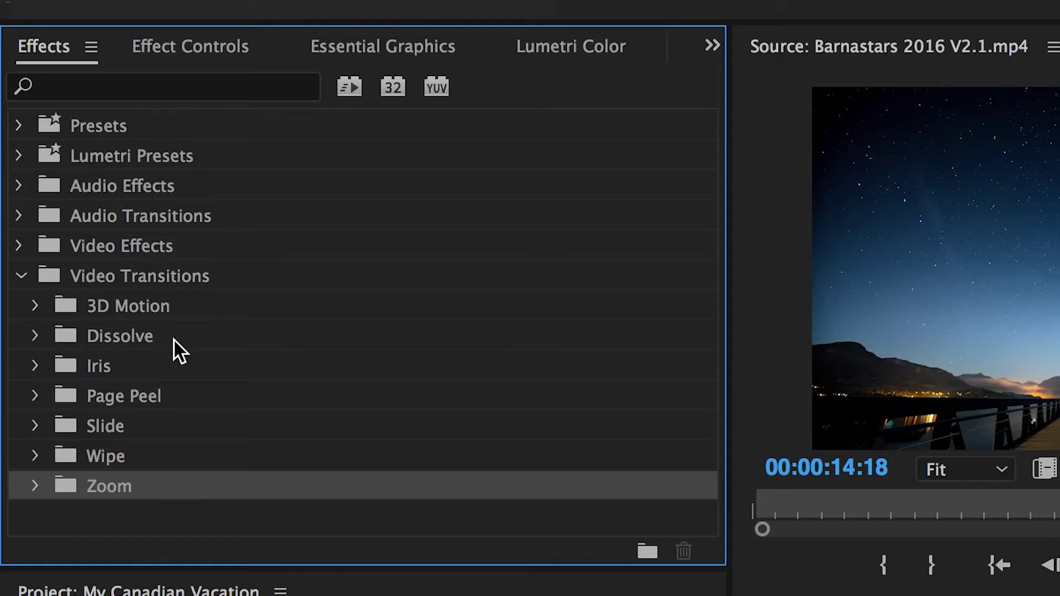
click(173, 339)
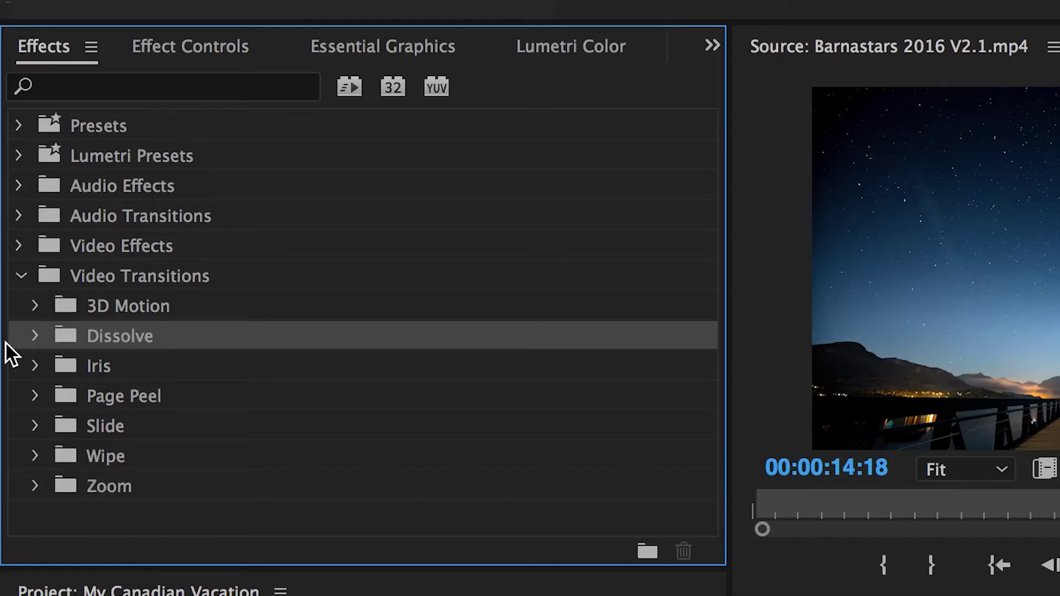
click(34, 336)
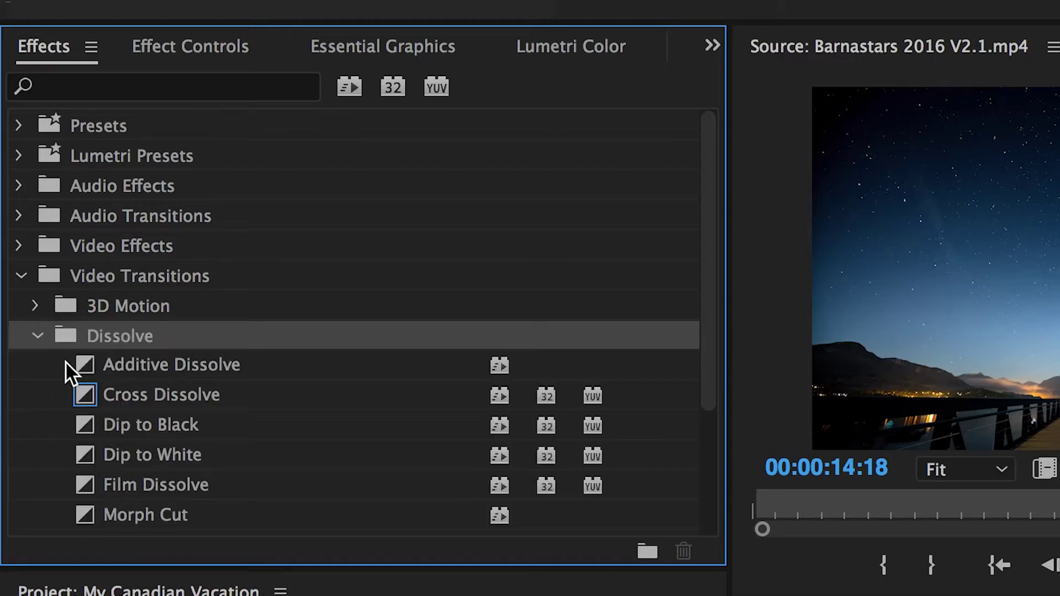
Step: Place Cross Dissolve between A032_C042 and Whistler Train Wreck on V1 and scrub to preview it
drag(146, 396, 1059, 595)
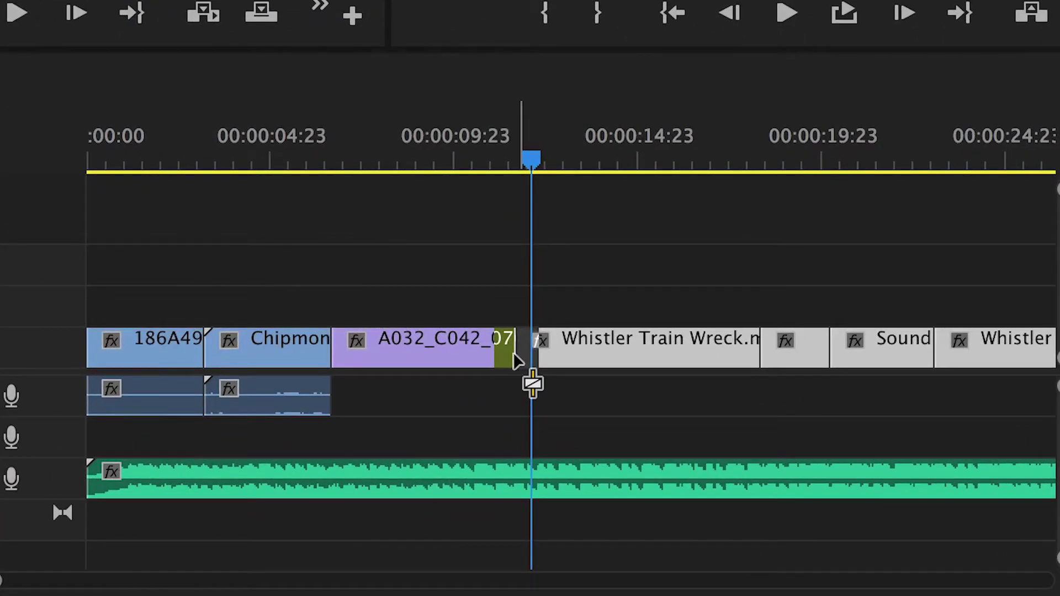
drag(513, 354, 514, 354)
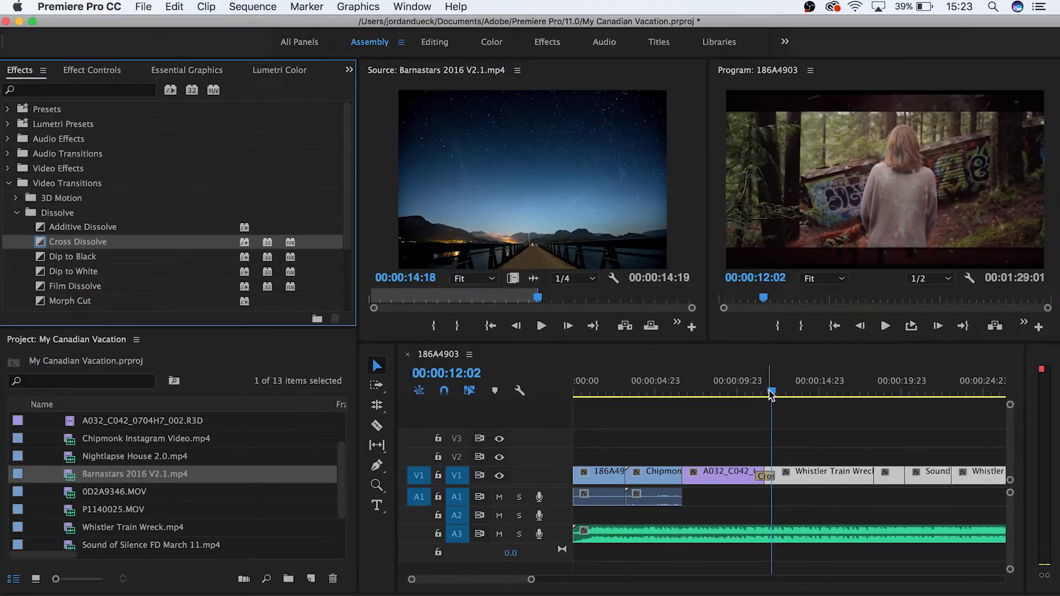
drag(736, 358, 729, 363)
mouse_move(764, 395)
mouse_down()
mouse_move(750, 393)
mouse_move(783, 395)
mouse_move(748, 395)
mouse_move(780, 399)
mouse_up()
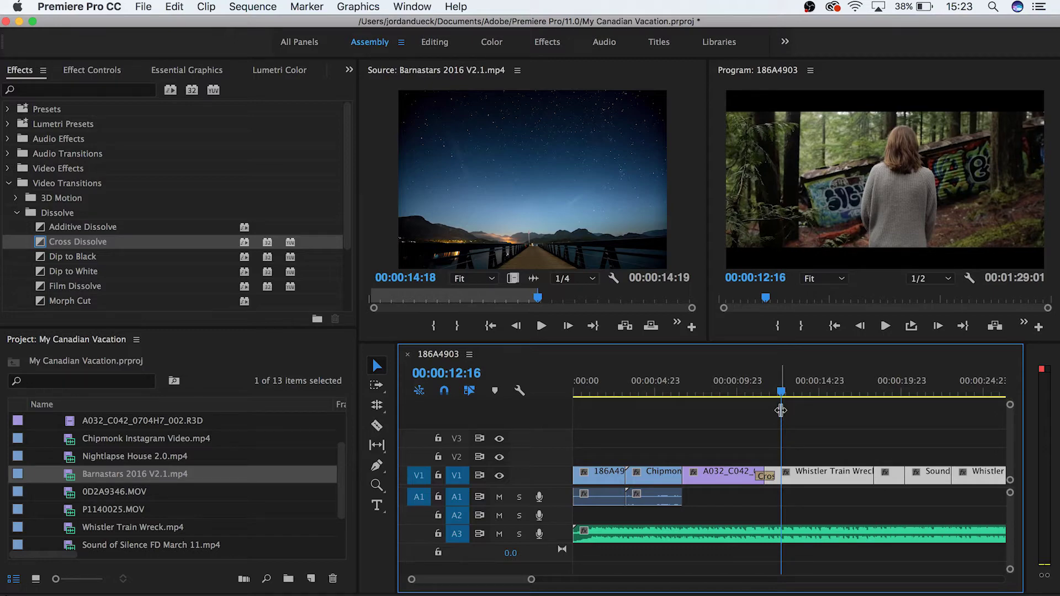
Step: Collapse Video Transitions and search the effects list for 'blur'
click(8, 183)
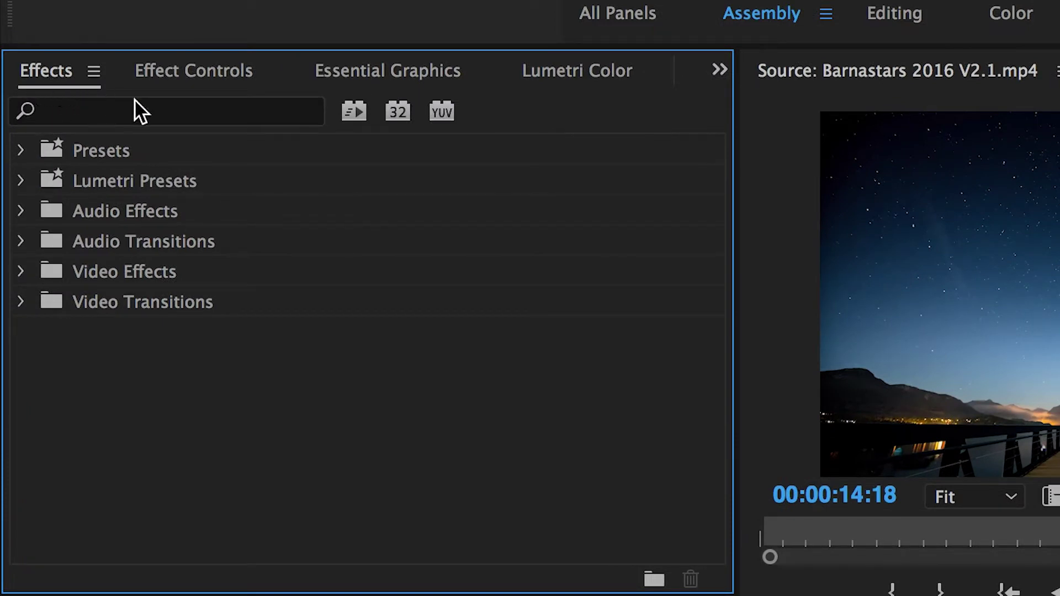
click(169, 111)
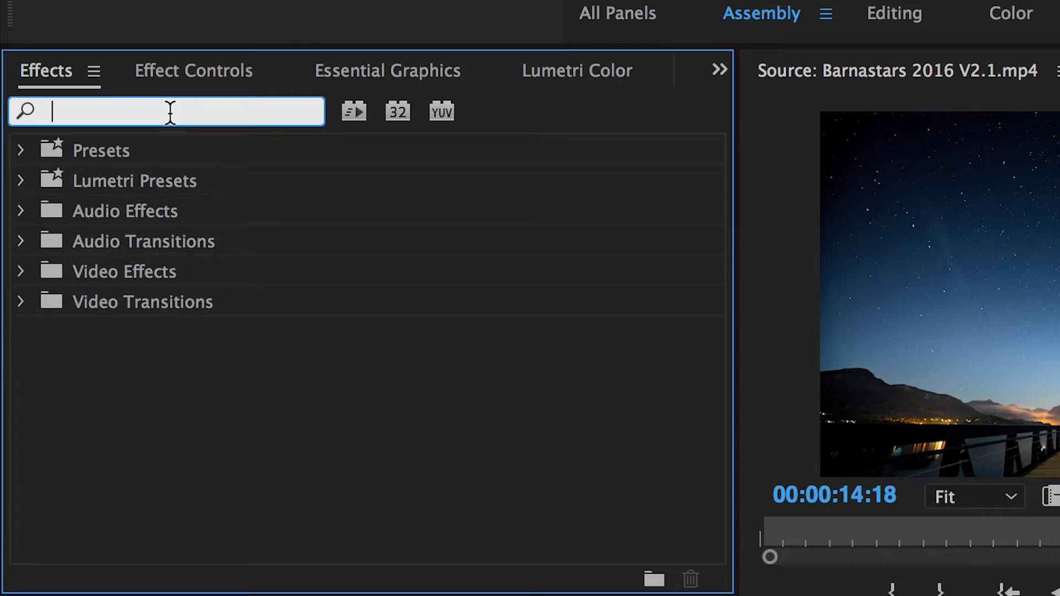
text(blur)
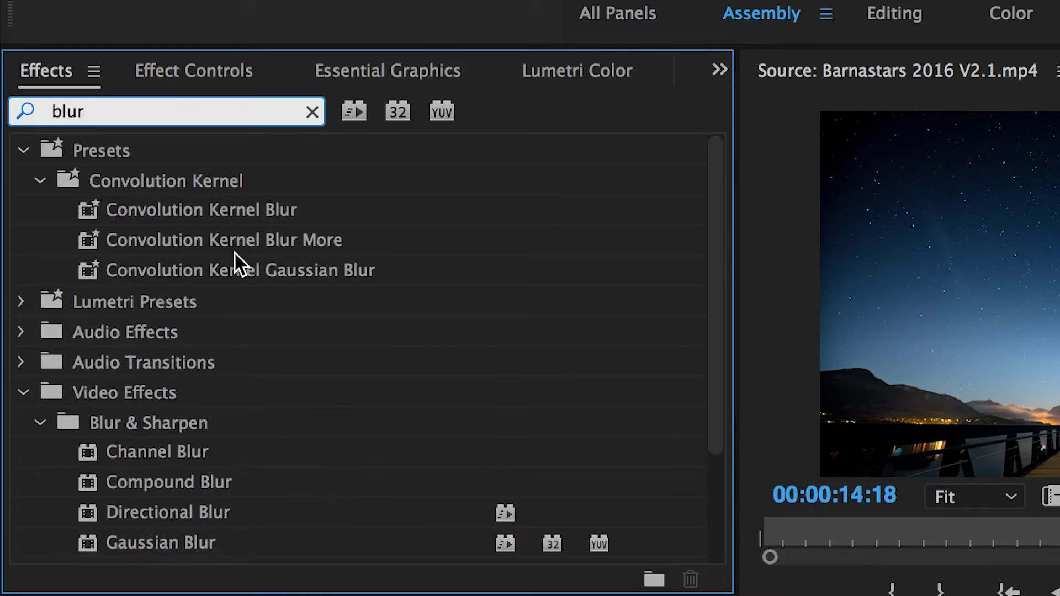
scroll(233, 323, down, 2)
scroll(233, 326, down, 3)
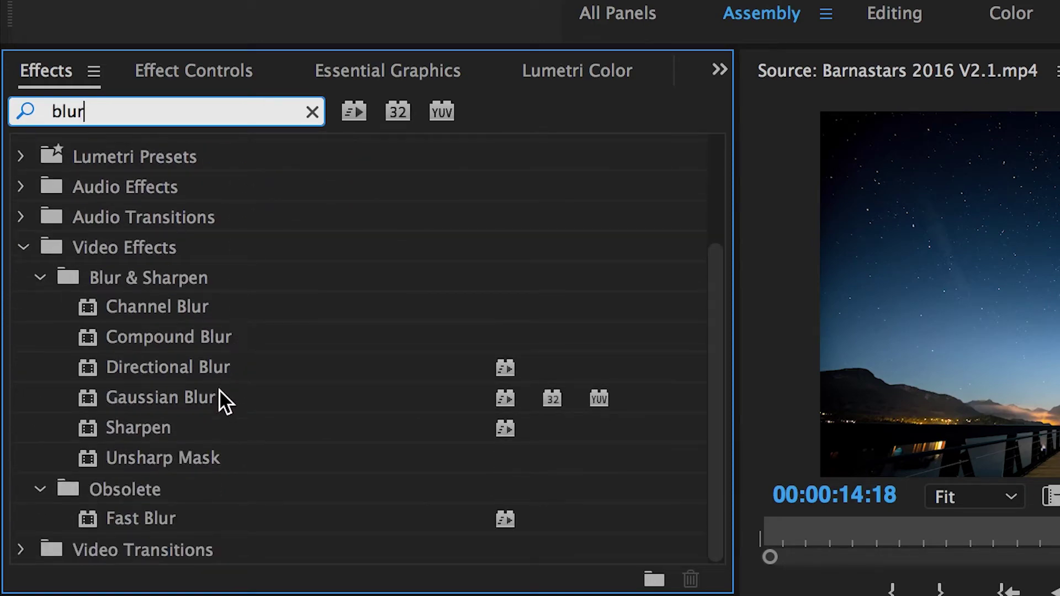
Step: Apply Gaussian Blur to the A032 fireworks clip and view its Effect Controls
drag(220, 390, 1059, 595)
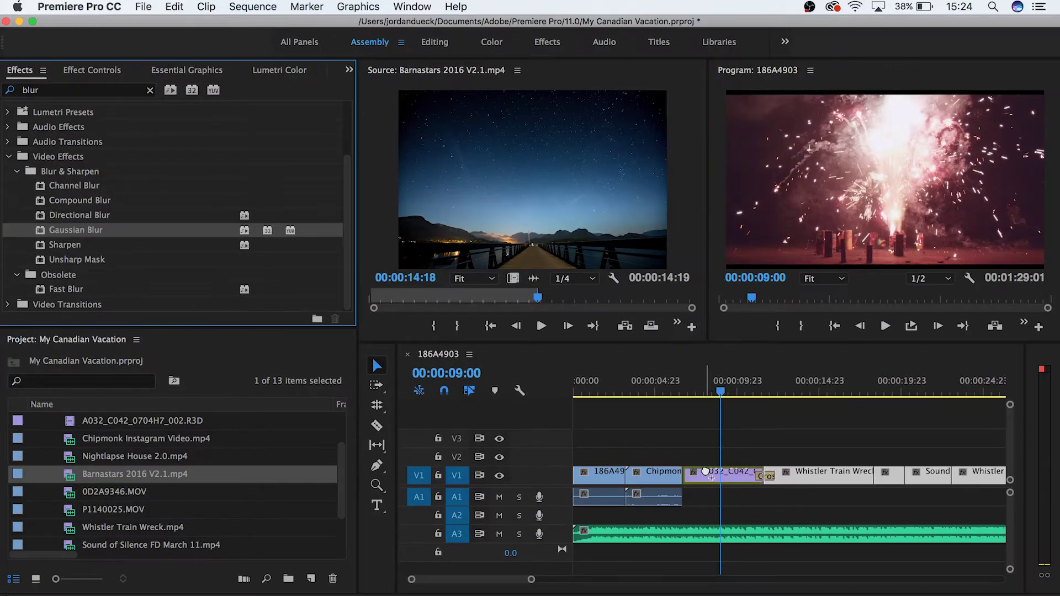
drag(706, 471, 714, 476)
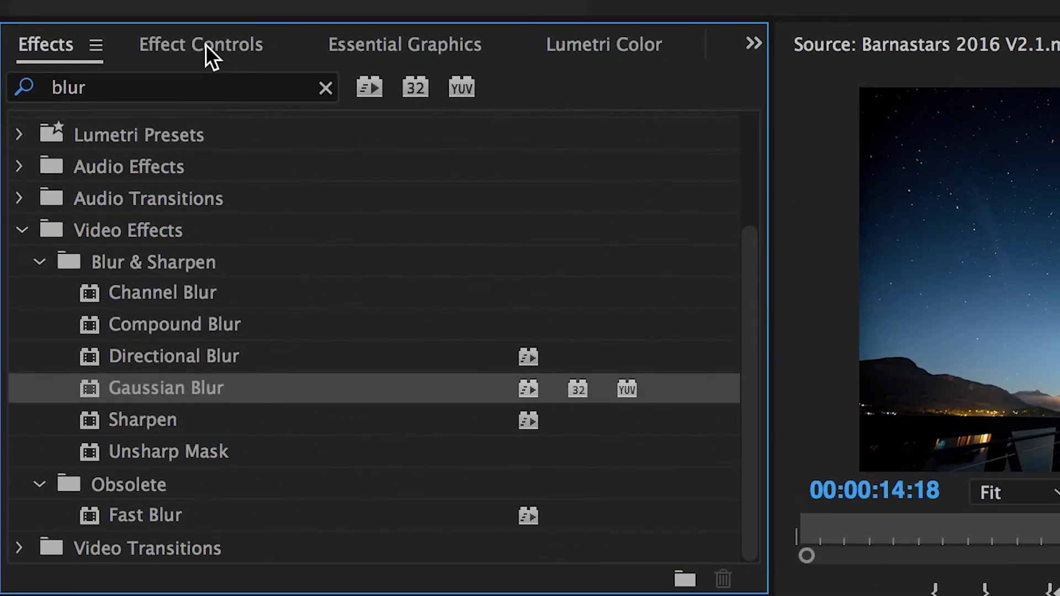
click(187, 48)
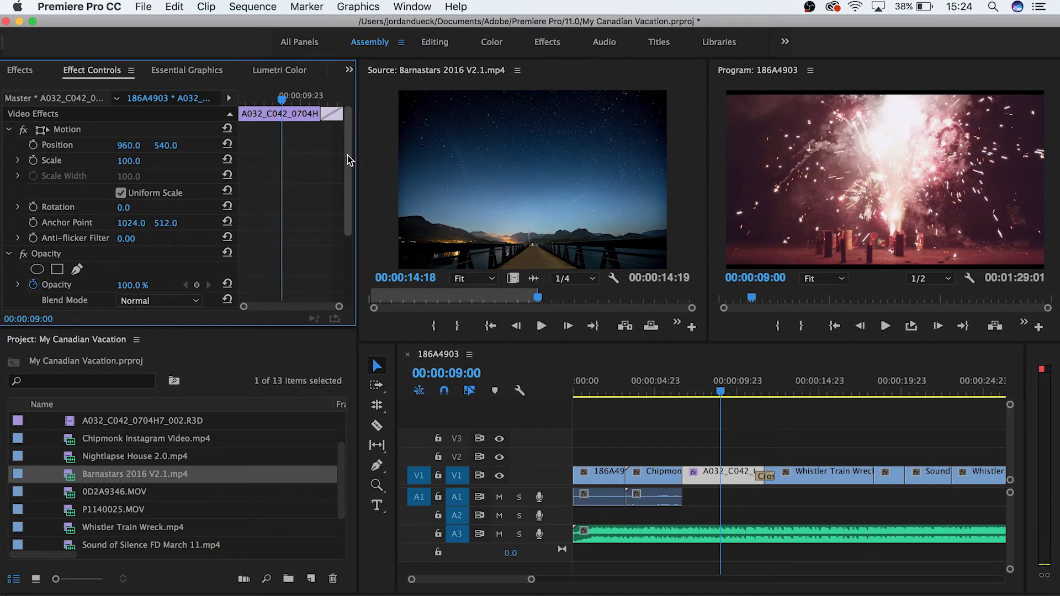
Step: Bring Effect Controls forward for the A032 clip and select its Gaussian Blur effect
click(782, 456)
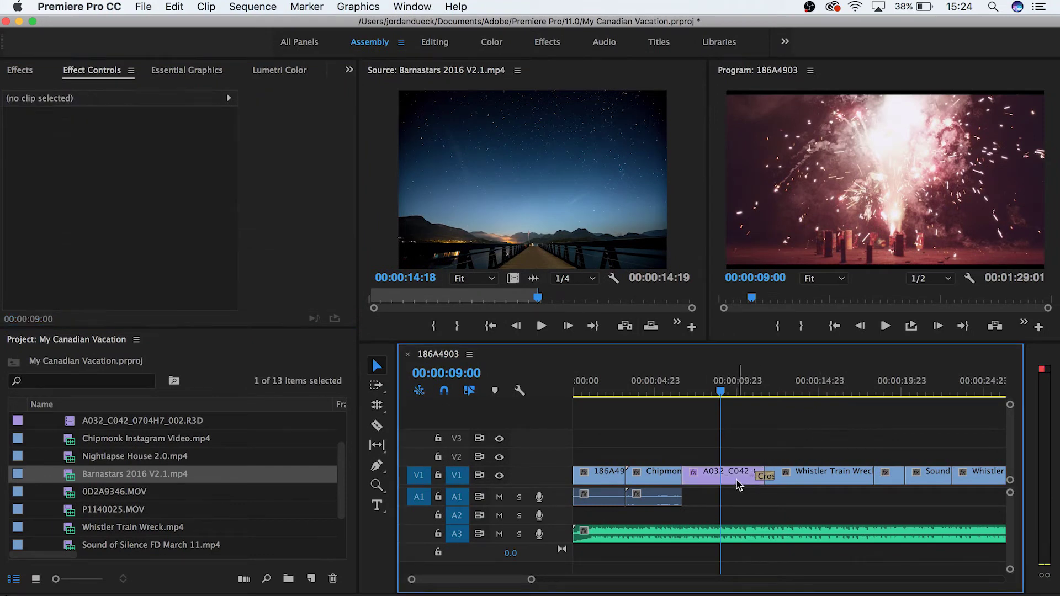
click(730, 481)
drag(688, 432, 745, 488)
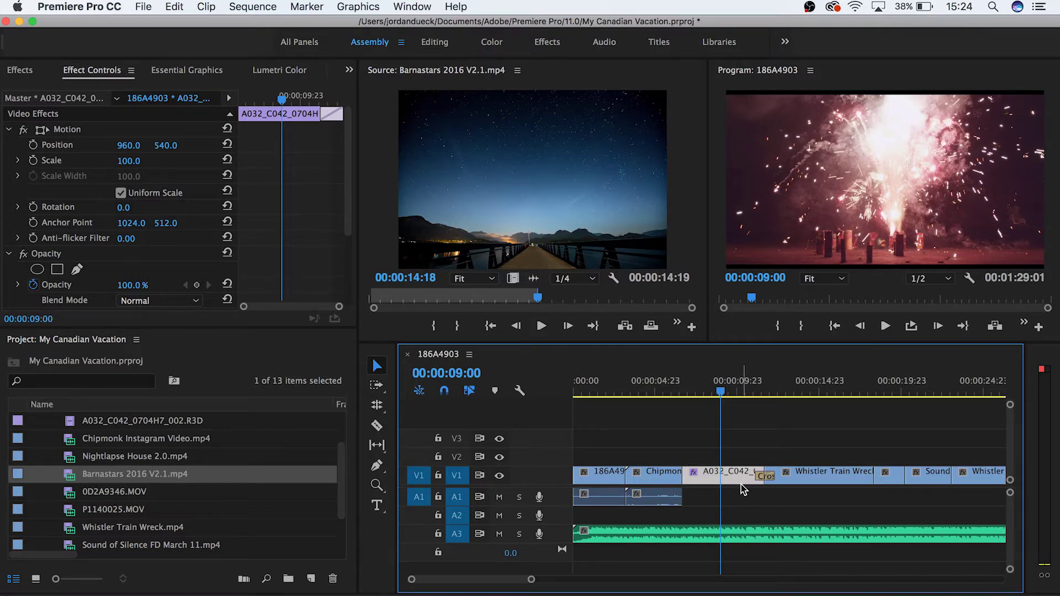
click(408, 6)
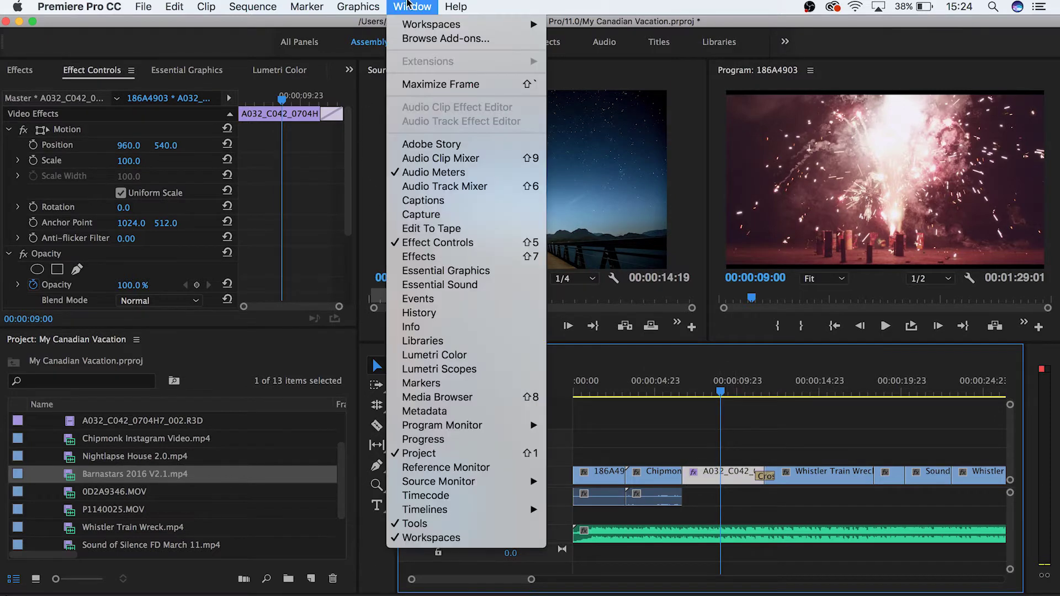
click(463, 243)
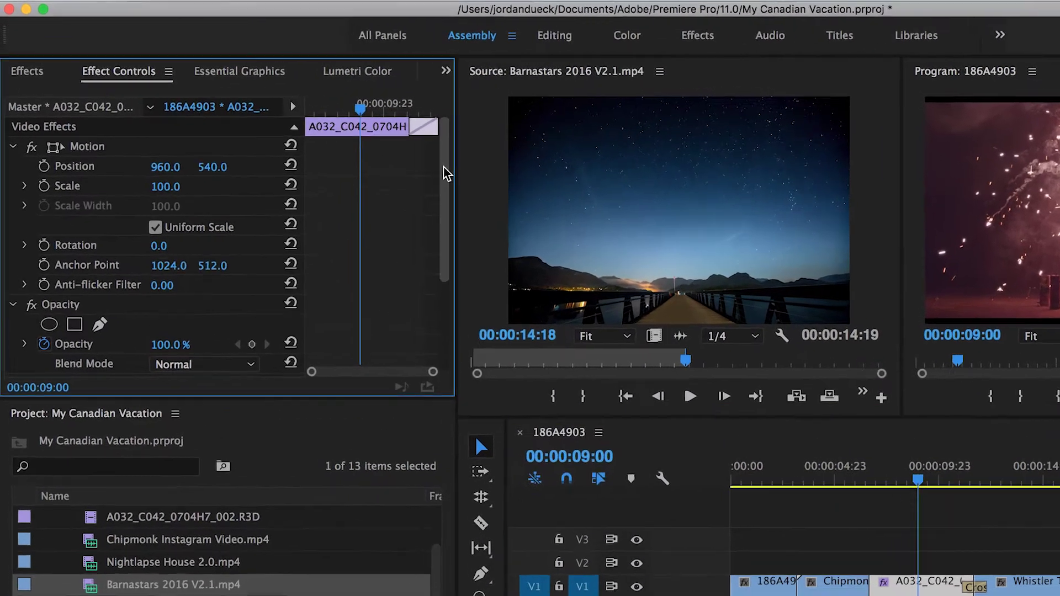
scroll(348, 183, down, 2)
drag(578, 260, 580, 324)
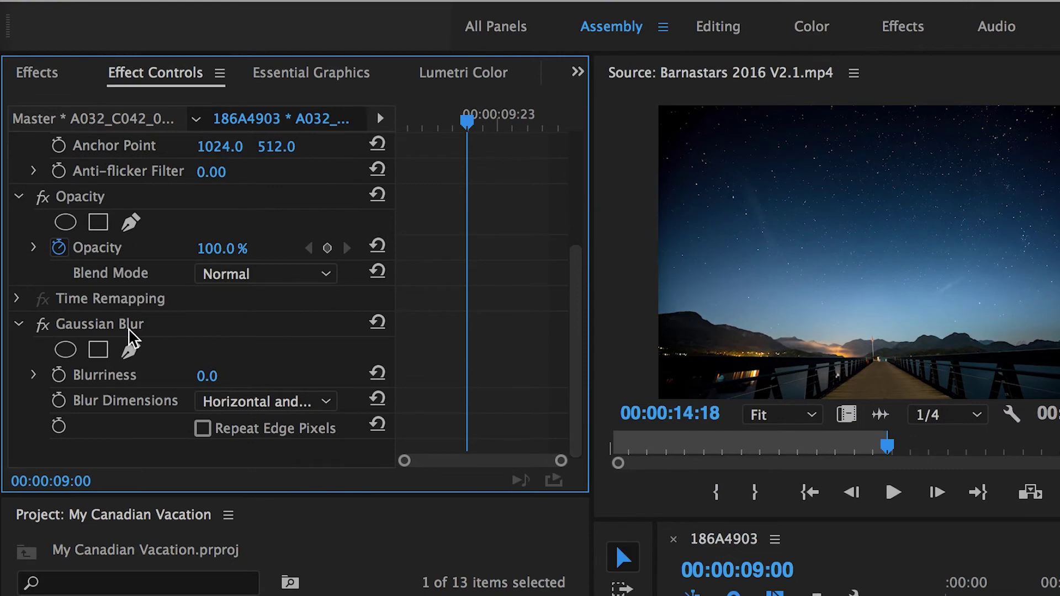
click(146, 328)
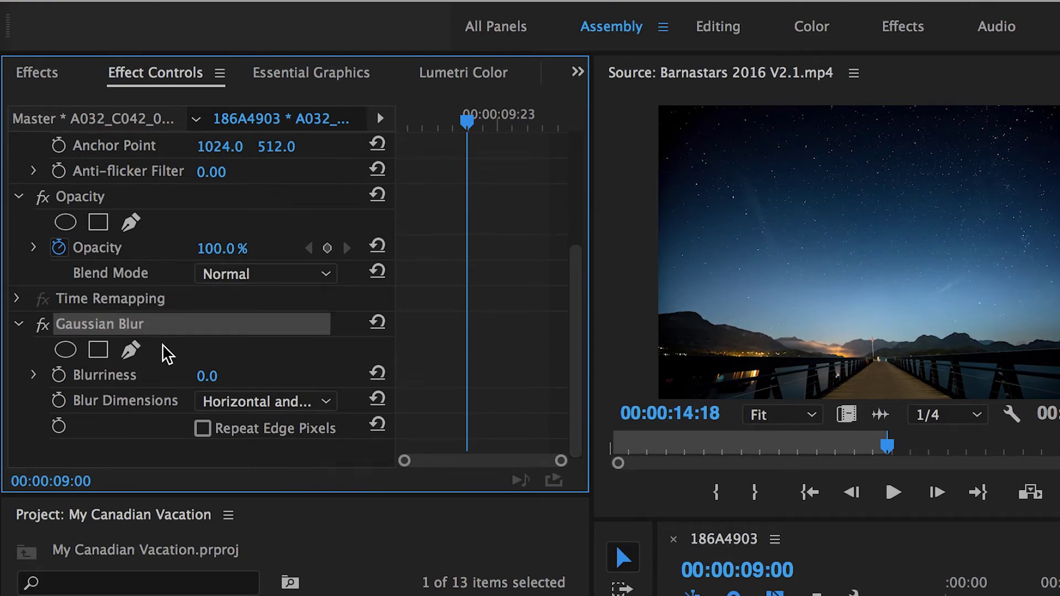
Step: Raise Gaussian Blur's Blurriness from 0.0 to 79.0 to soften the fireworks
click(140, 378)
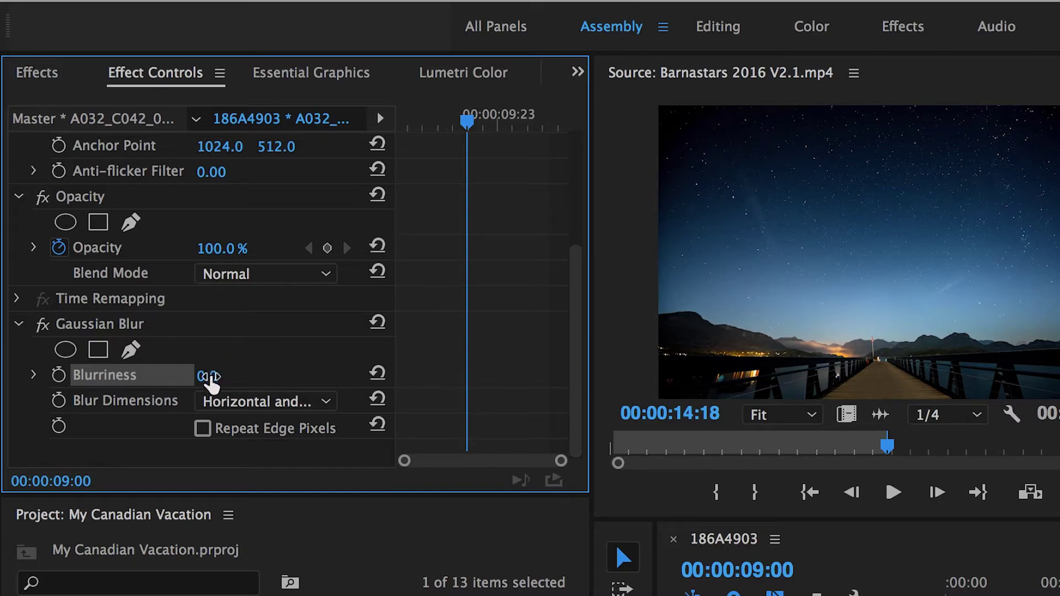
click(208, 379)
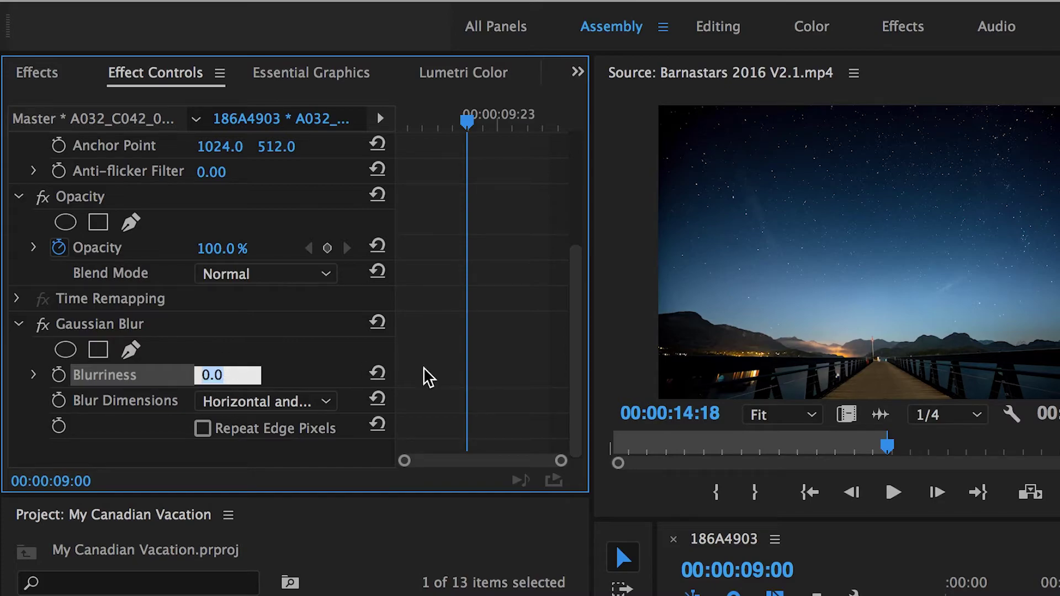
text(15)
key(BackSpace)
key(BackSpace)
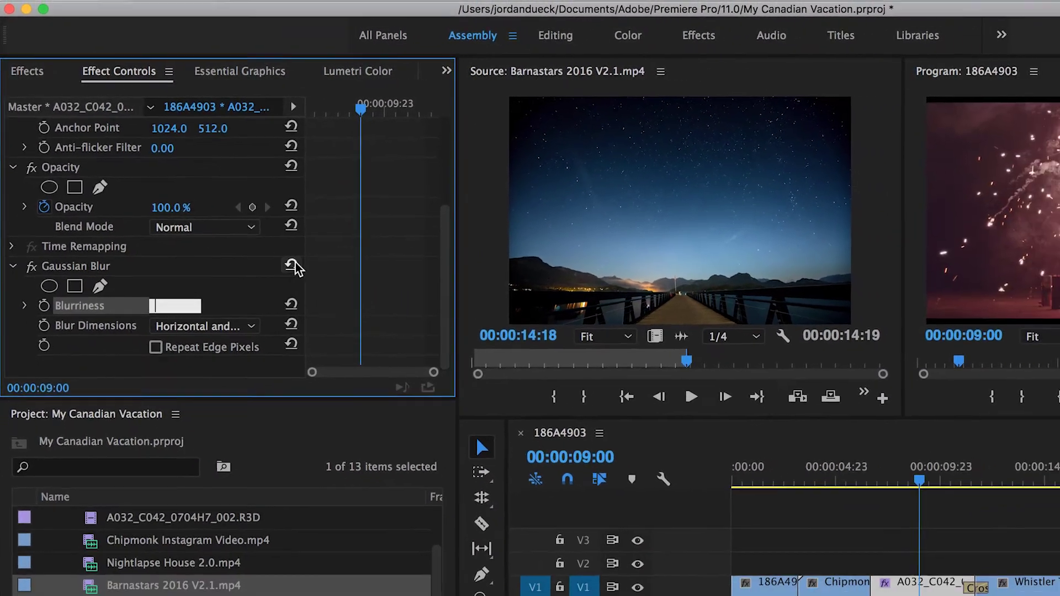
click(292, 266)
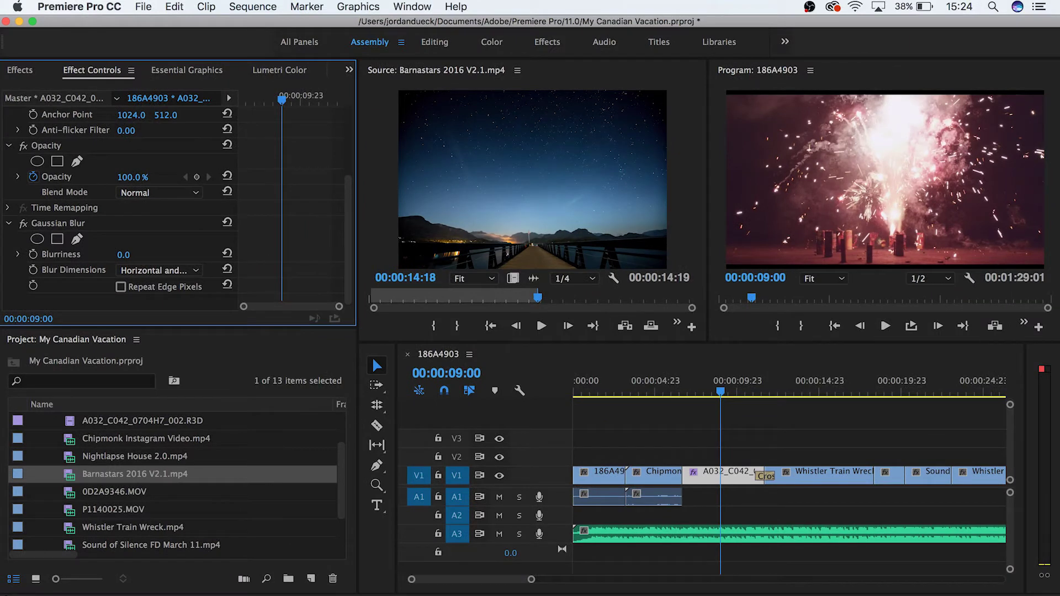
drag(124, 255, 154, 255)
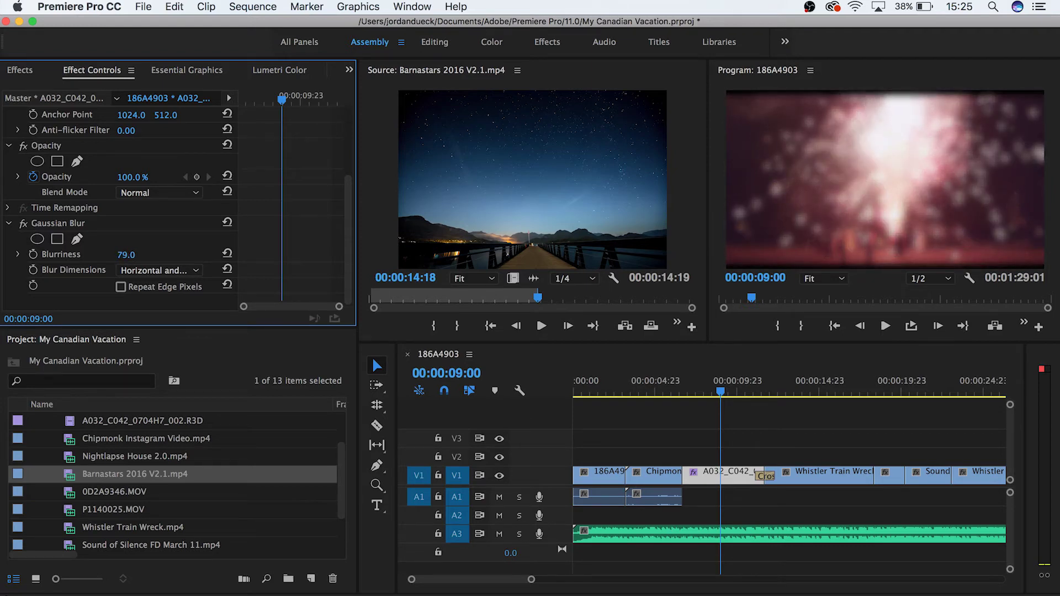
Step: Set Blur Dimensions to Vertical, then toggle the Gaussian Blur off and on to compare
click(166, 271)
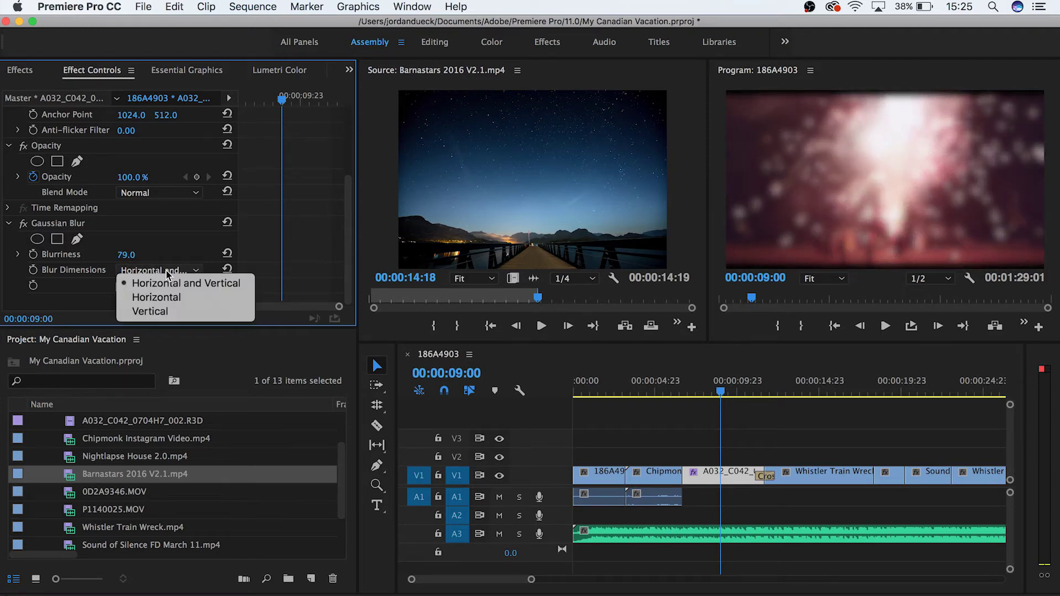
click(162, 311)
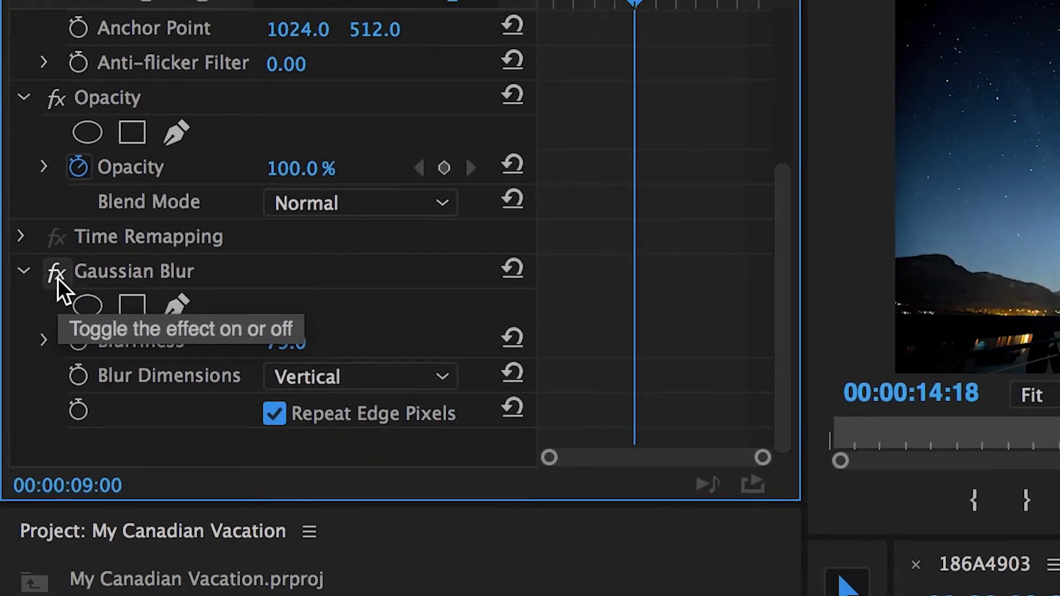
click(83, 312)
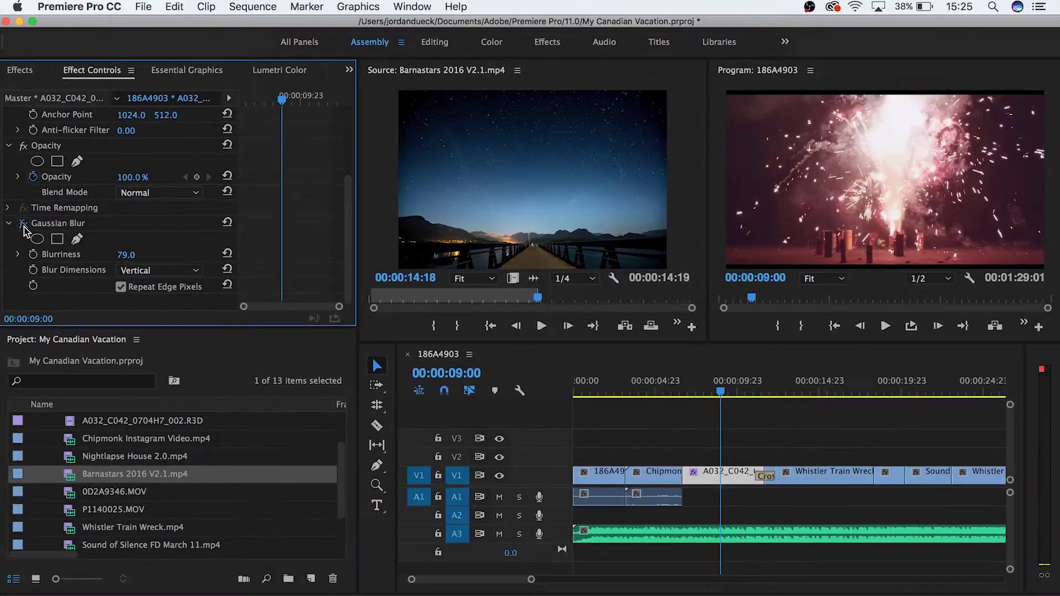
click(24, 226)
click(24, 224)
click(24, 224)
click(24, 225)
click(61, 226)
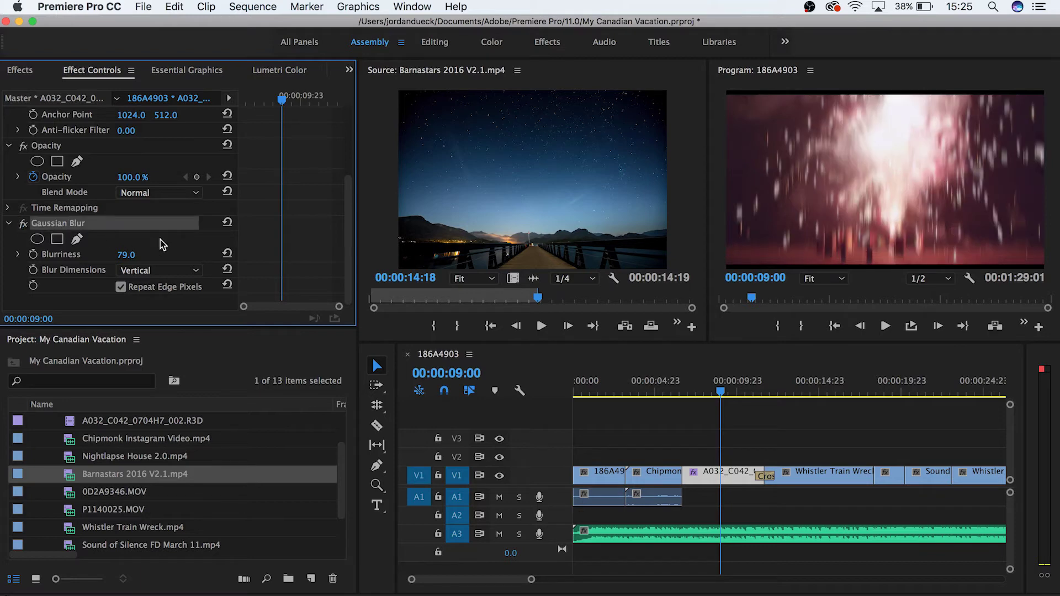
Step: Cut the Gaussian Blur from the A032_C042 clip
right_click(61, 226)
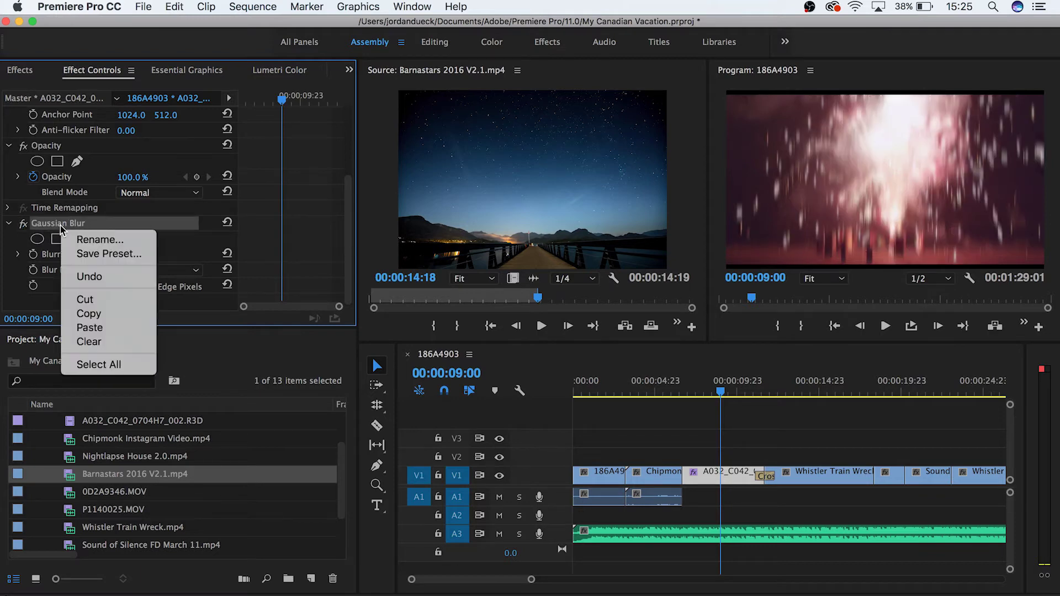
click(93, 300)
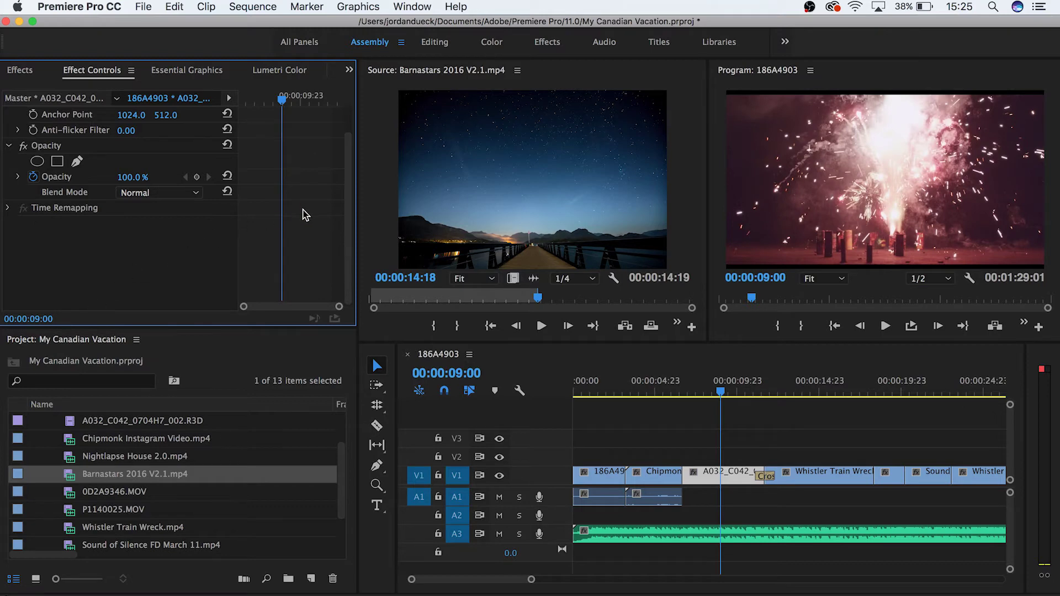
drag(348, 213, 348, 176)
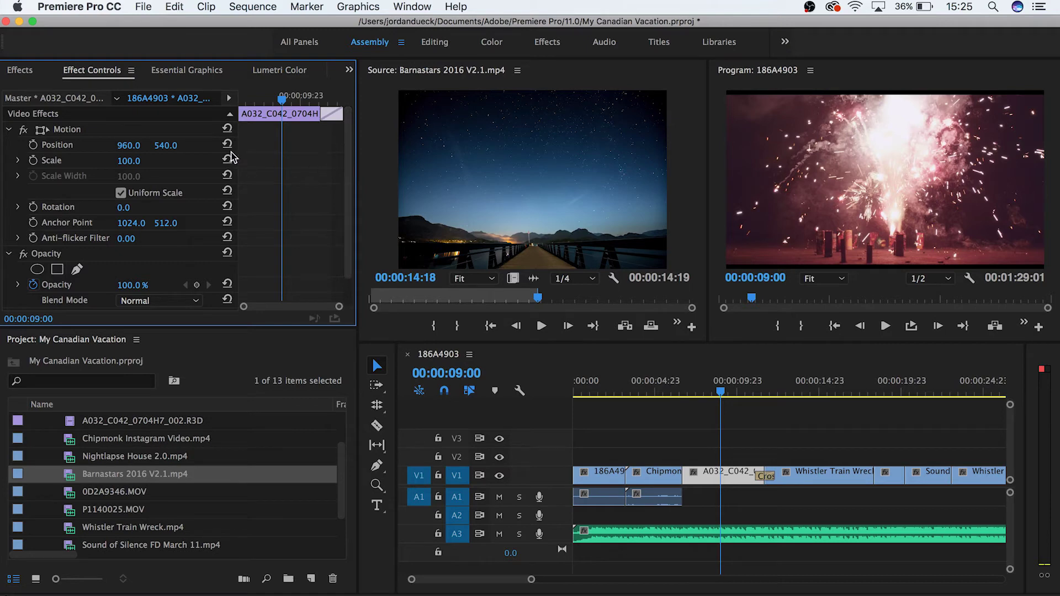
Step: Inspect the Motion, Opacity and Time Remapping effects, then select the Chipmunk clip
click(66, 131)
click(50, 254)
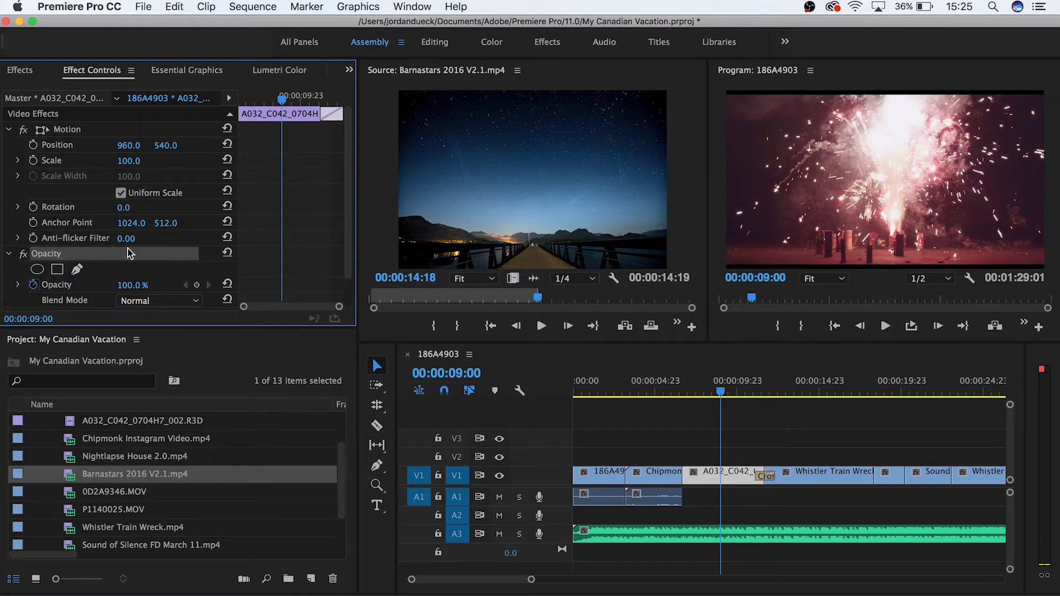
scroll(301, 237, down, 2)
click(70, 287)
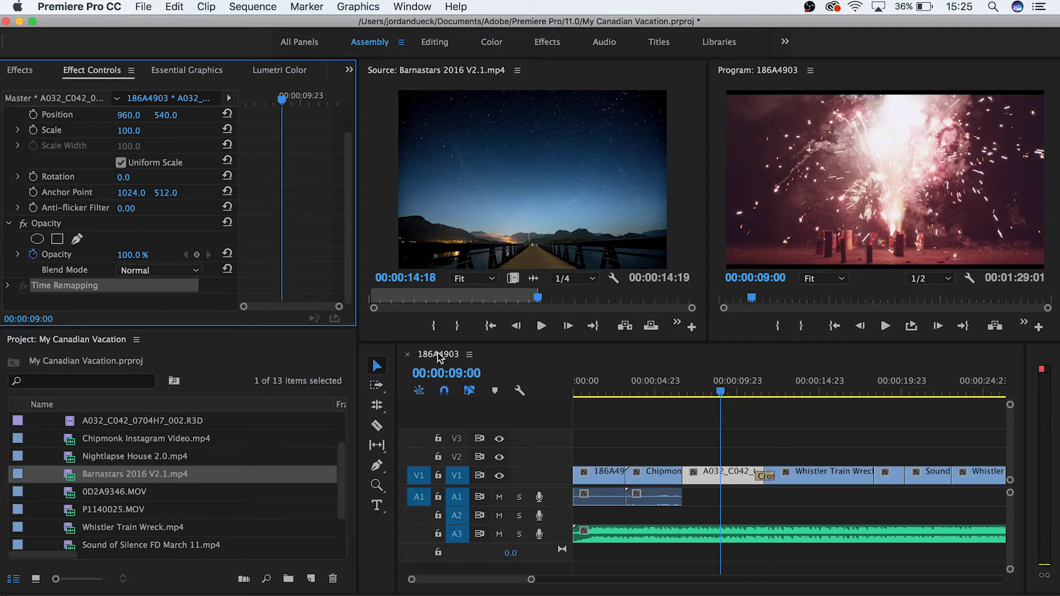
click(665, 393)
click(666, 480)
drag(348, 187, 349, 248)
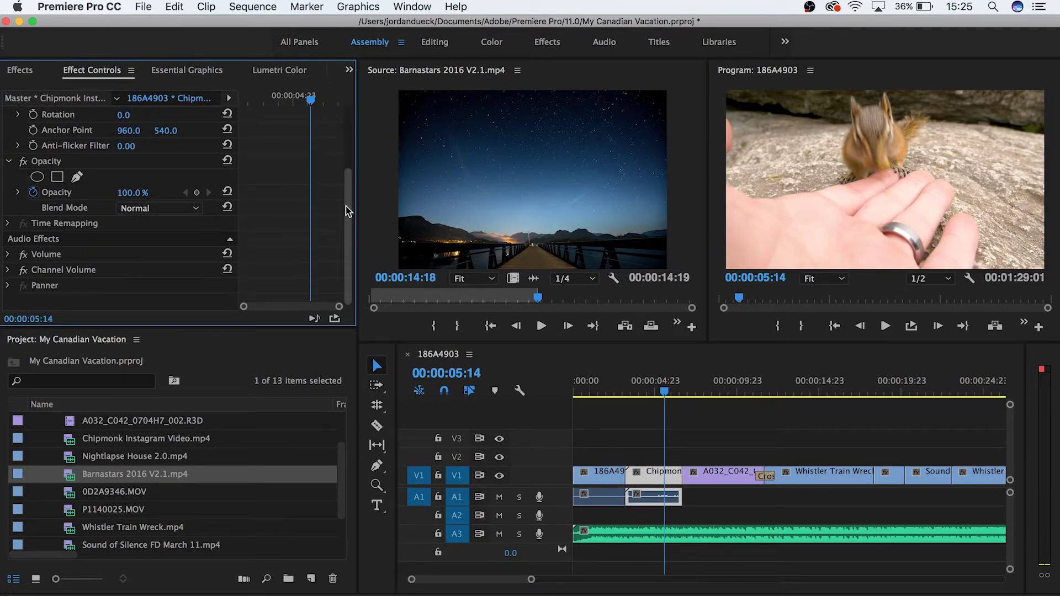
Step: Scrub the Chipmunk clip's Position, Scale and Rotation, resetting Position to re-centre it
drag(345, 206, 351, 131)
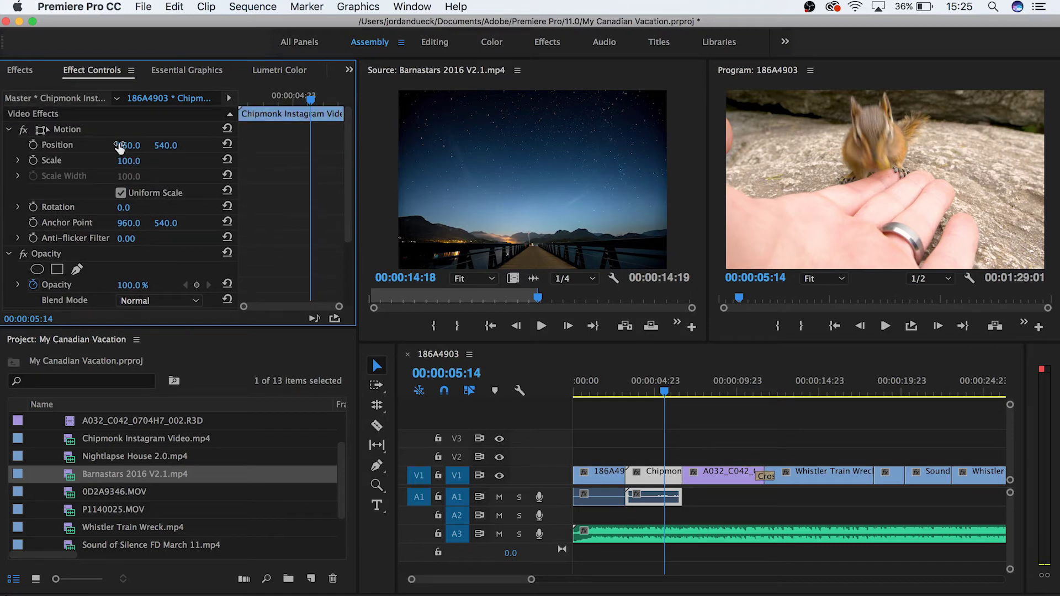
drag(119, 147, 11, 146)
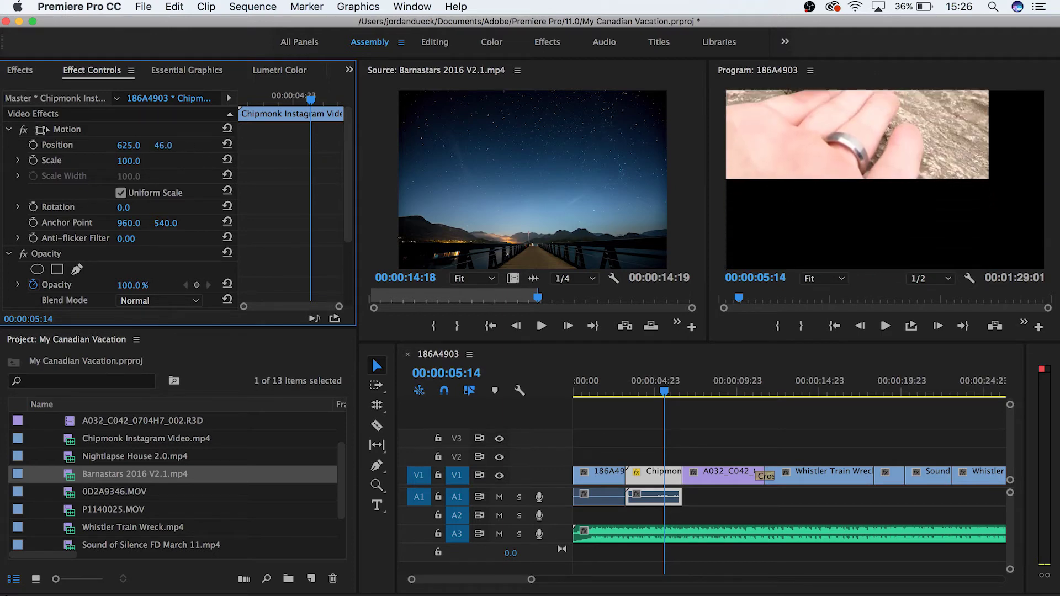
click(227, 144)
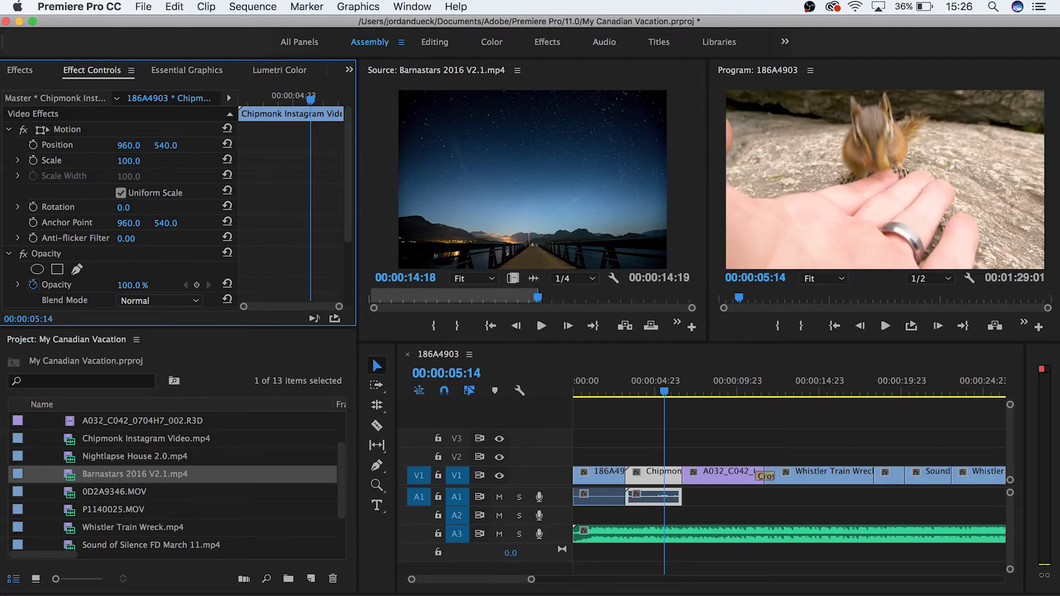
mouse_move(129, 161)
mouse_down()
mouse_move(166, 161)
mouse_move(88, 161)
mouse_move(134, 161)
mouse_up()
mouse_move(123, 208)
mouse_down()
mouse_move(98, 208)
mouse_move(133, 209)
mouse_up()
Step: Fade the Chipmunk clip's Opacity to add a keyframe, then return the playhead to 00:00:03:05
mouse_move(128, 285)
mouse_down()
mouse_move(91, 285)
mouse_move(135, 285)
mouse_up()
scroll(271, 268, down, 2)
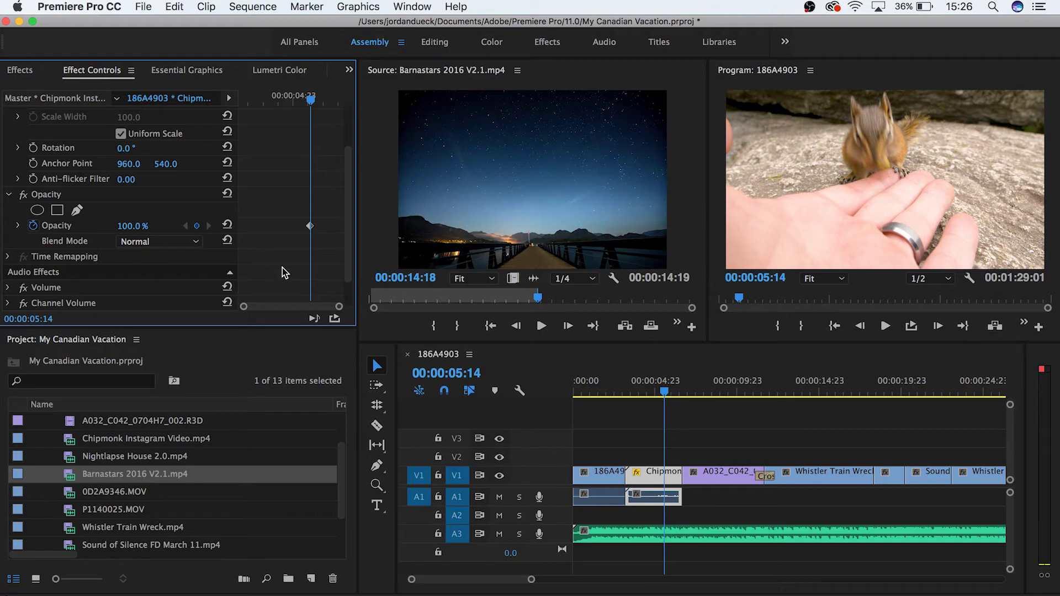
scroll(282, 268, up, 2)
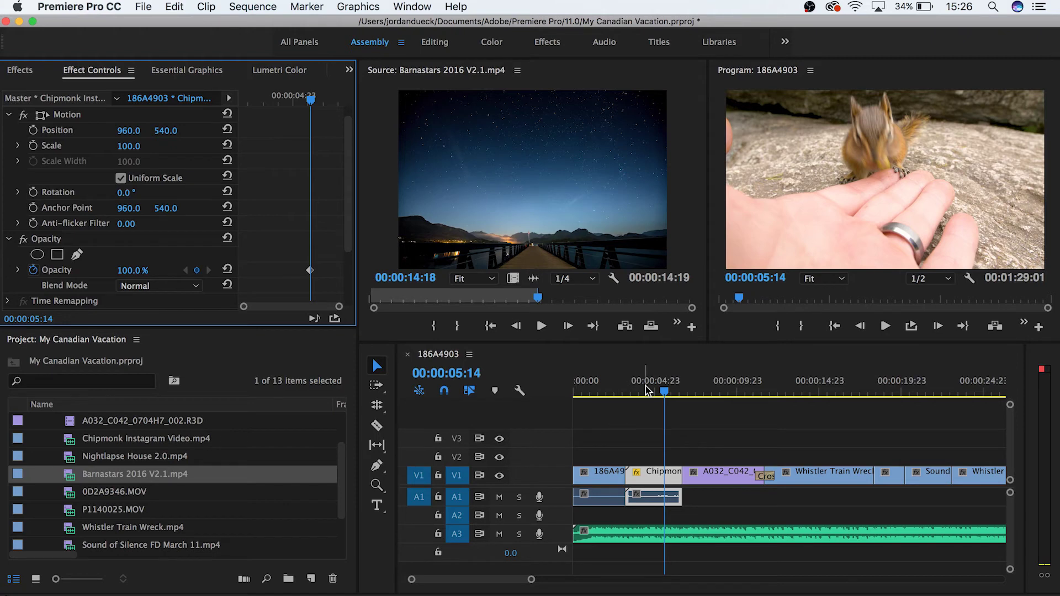
drag(647, 392, 630, 393)
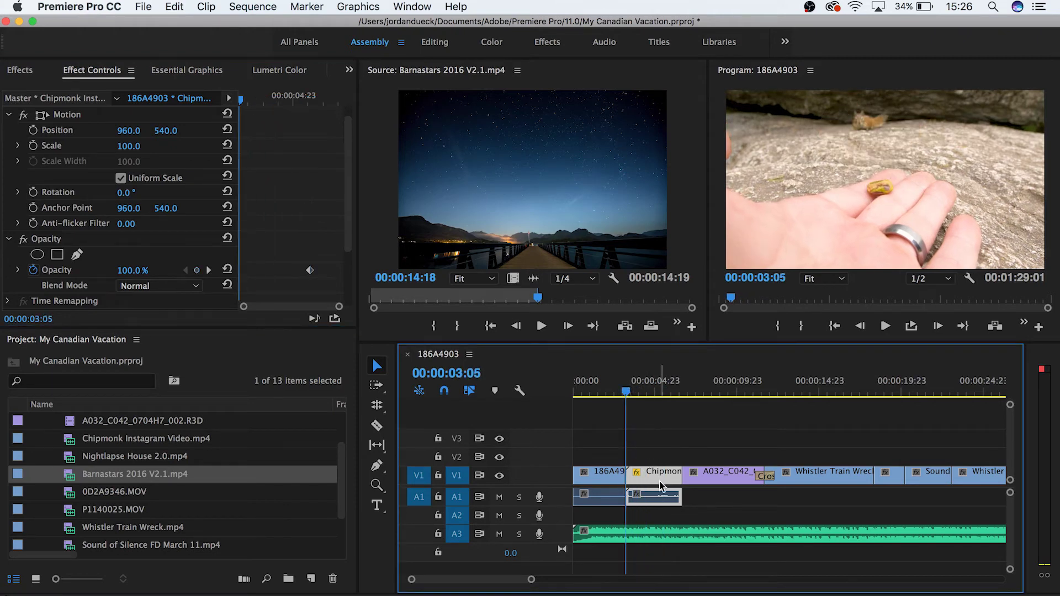
Step: Keyframe the Chipmunk clip's Scale from 100 near 3 seconds down to 50 at 00:00:05:22
click(33, 145)
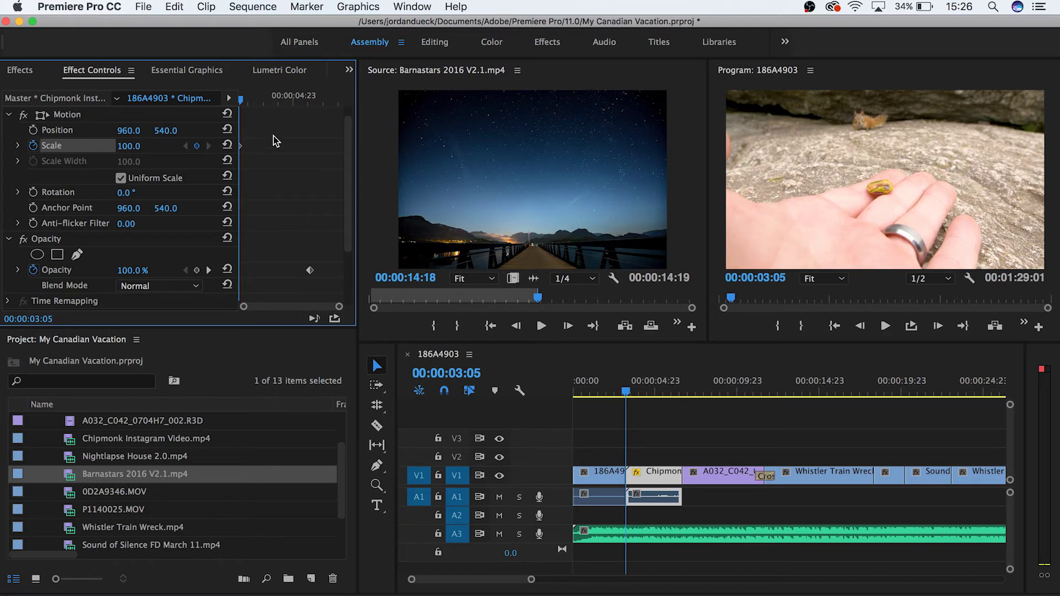
key(=)
key(=)
key(=)
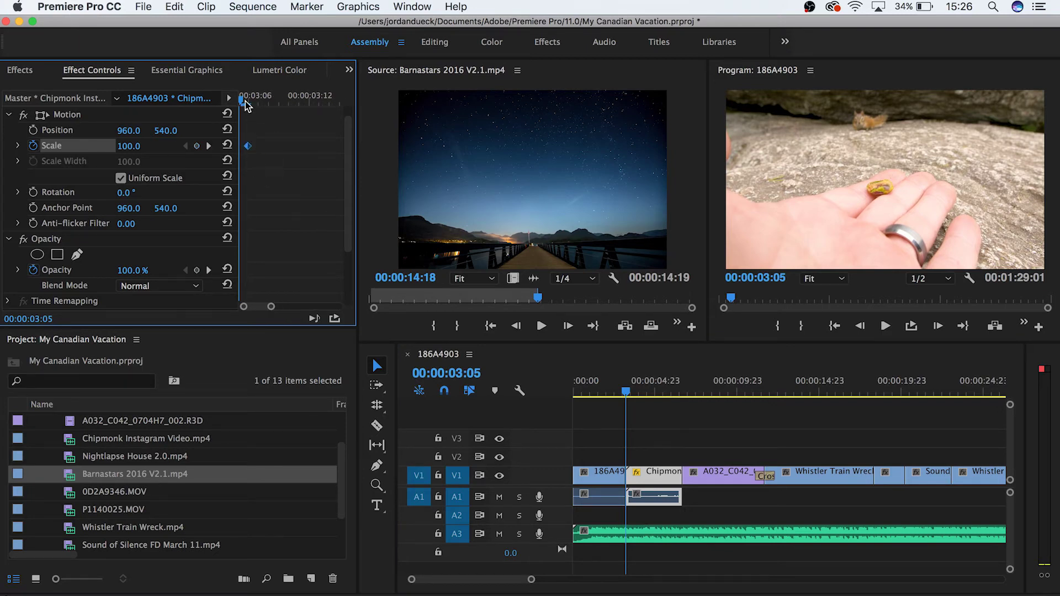
click(249, 100)
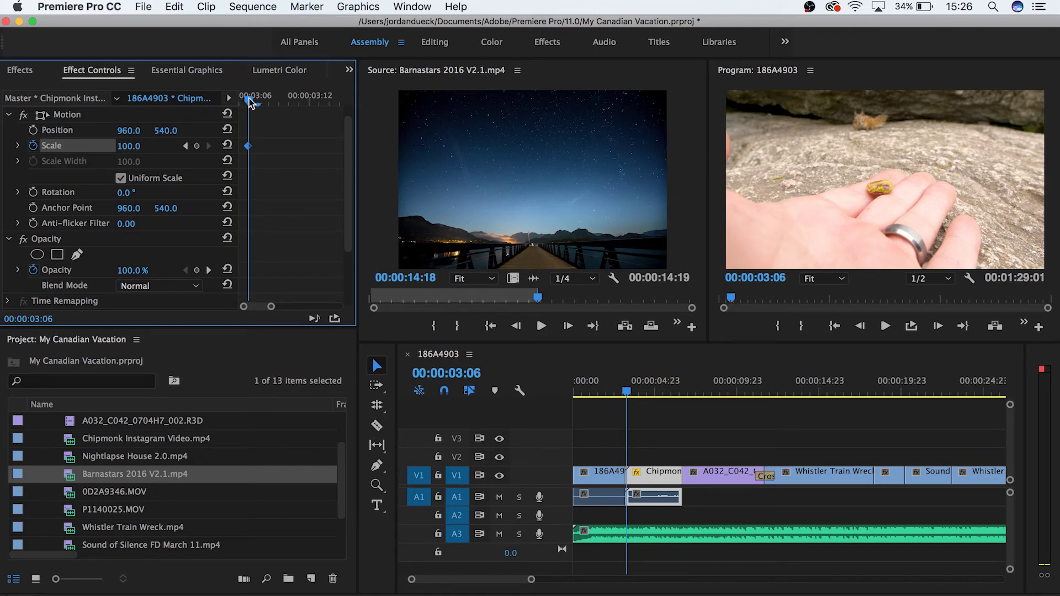
drag(249, 99, 331, 102)
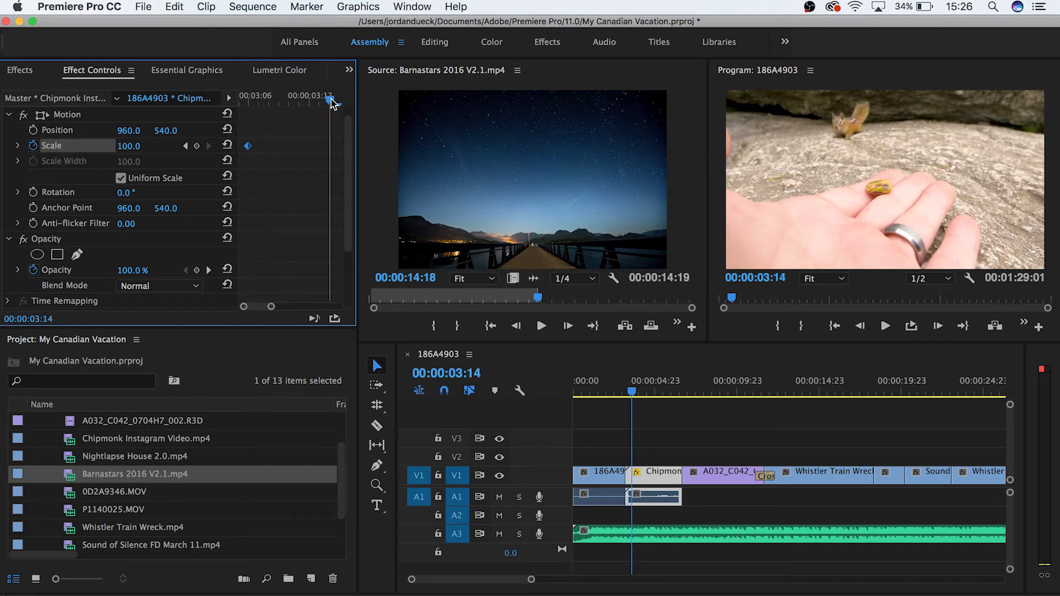
drag(613, 392, 669, 393)
click(146, 148)
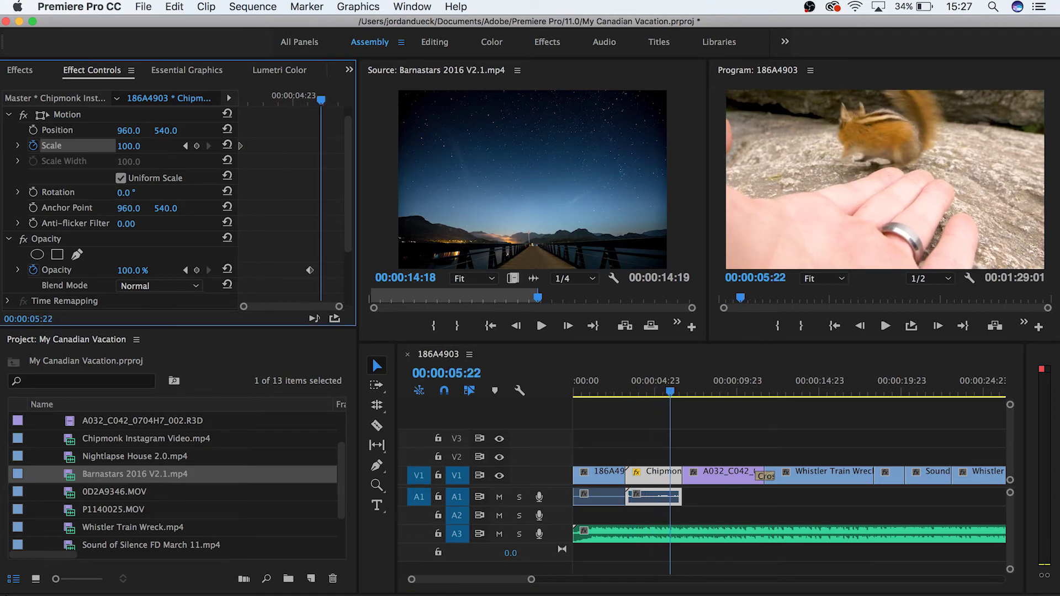
drag(129, 146, 101, 146)
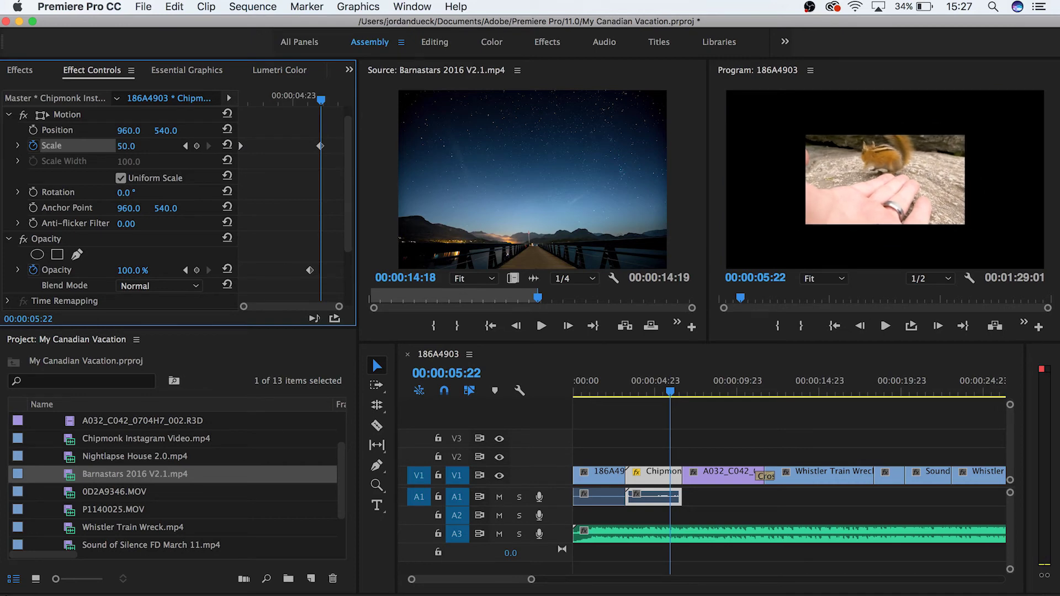
Step: Play back the scale animation from 00:00:03:13
click(633, 394)
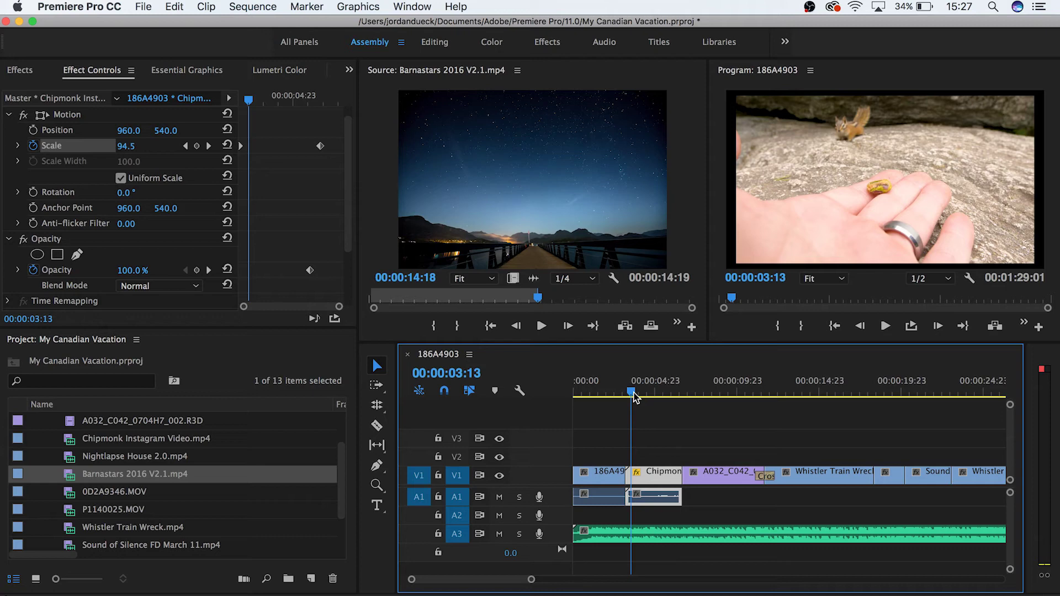
key(space)
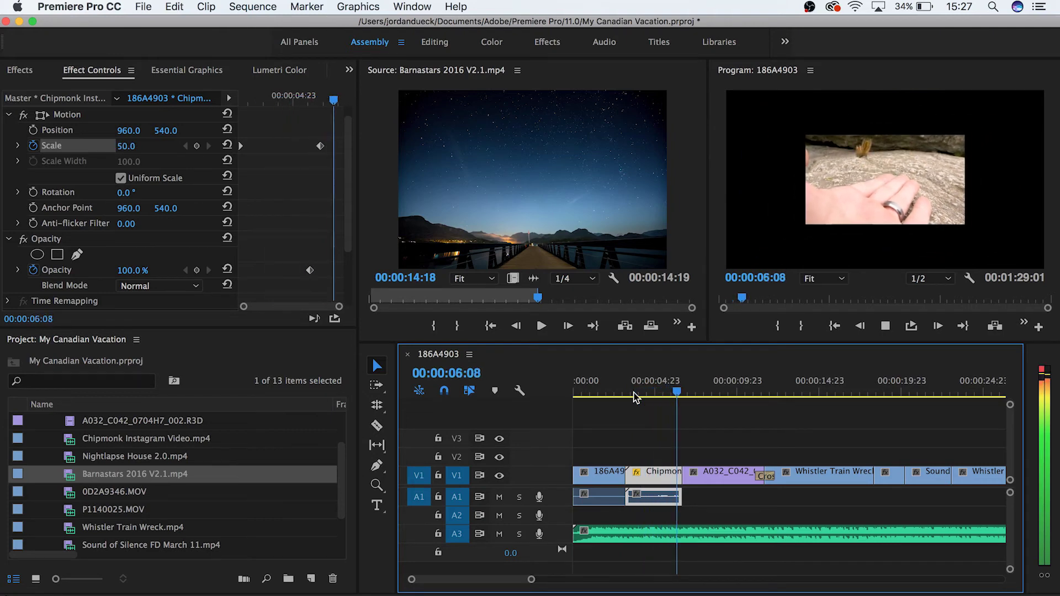
key(space)
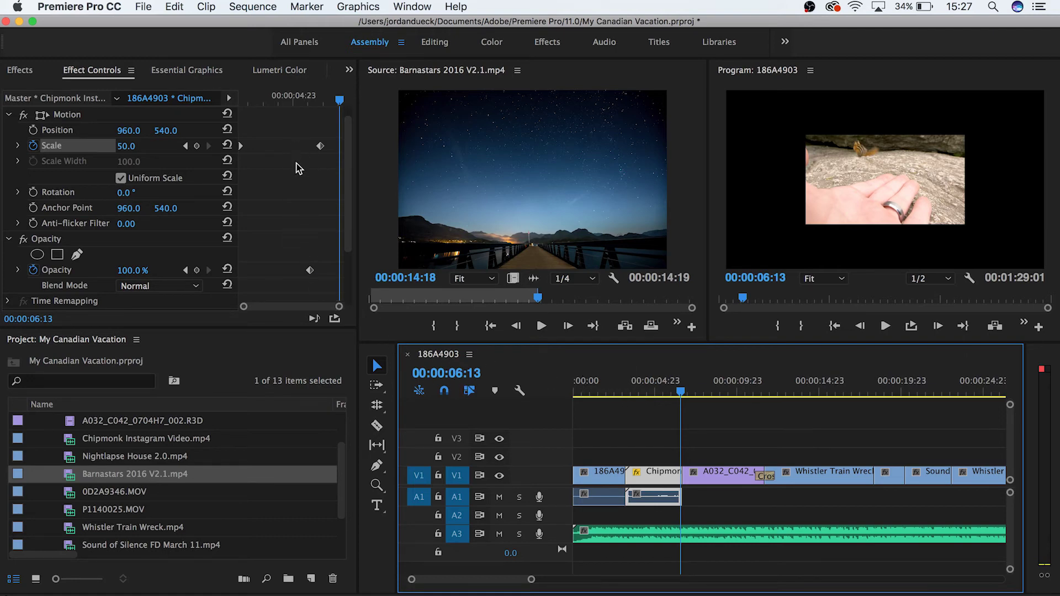
Step: Delete the old Opacity keyframes with the playhead at 00:00:05:14
click(311, 99)
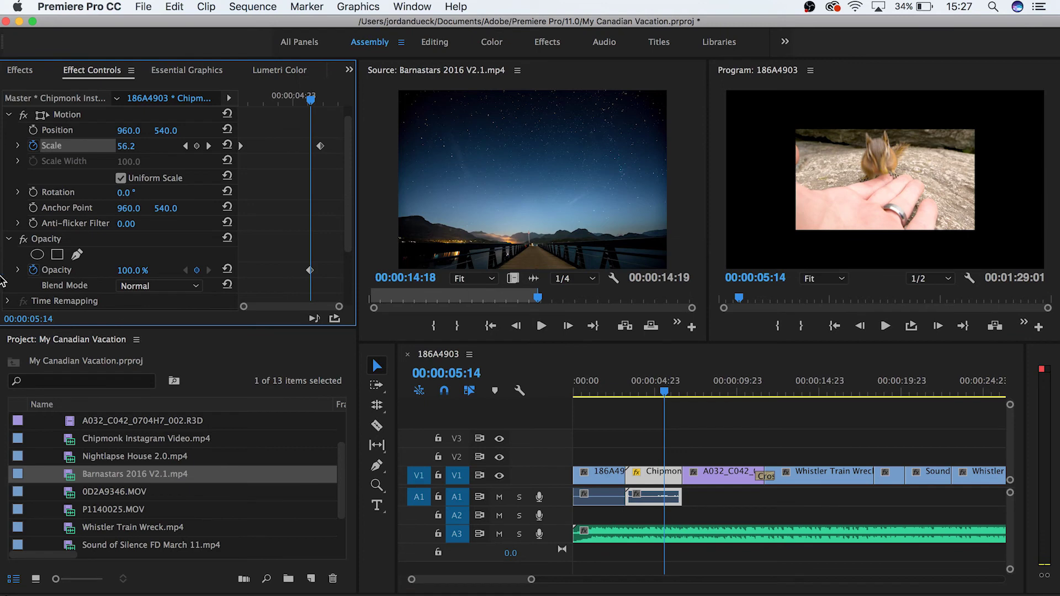
click(33, 270)
click(650, 338)
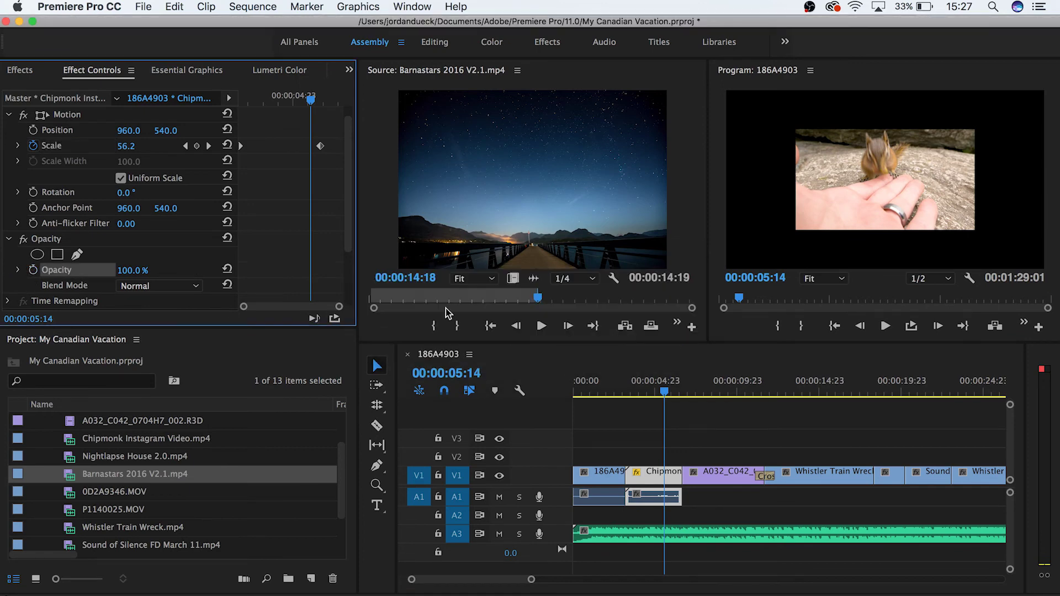
Step: Keyframe Opacity from 100% at 00:00:05:14 to 0% near 00:00:06:08, then preview the fade
click(34, 270)
drag(665, 390, 677, 390)
drag(143, 272, 94, 272)
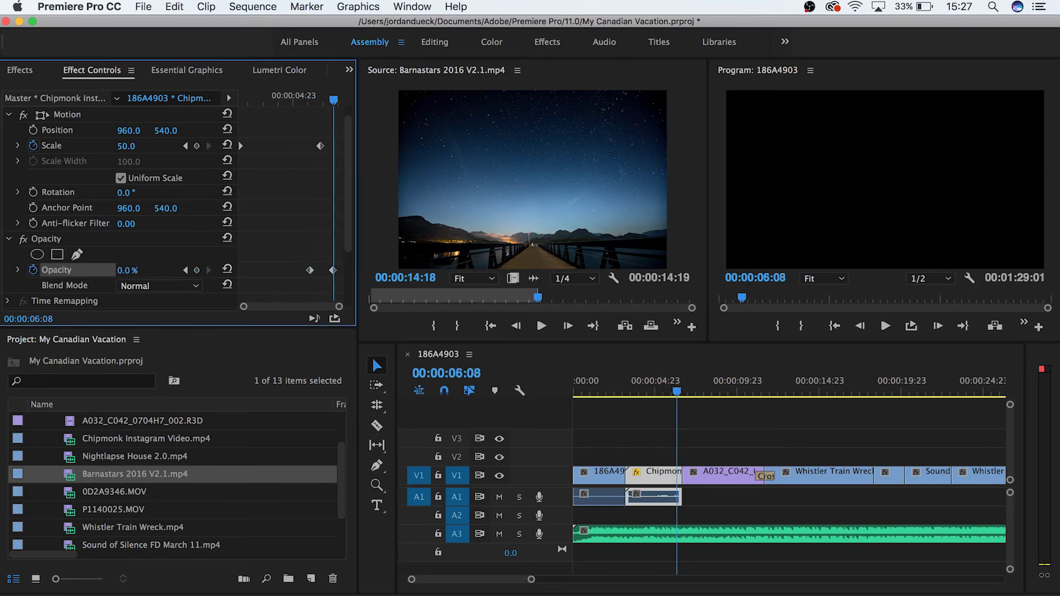
click(660, 388)
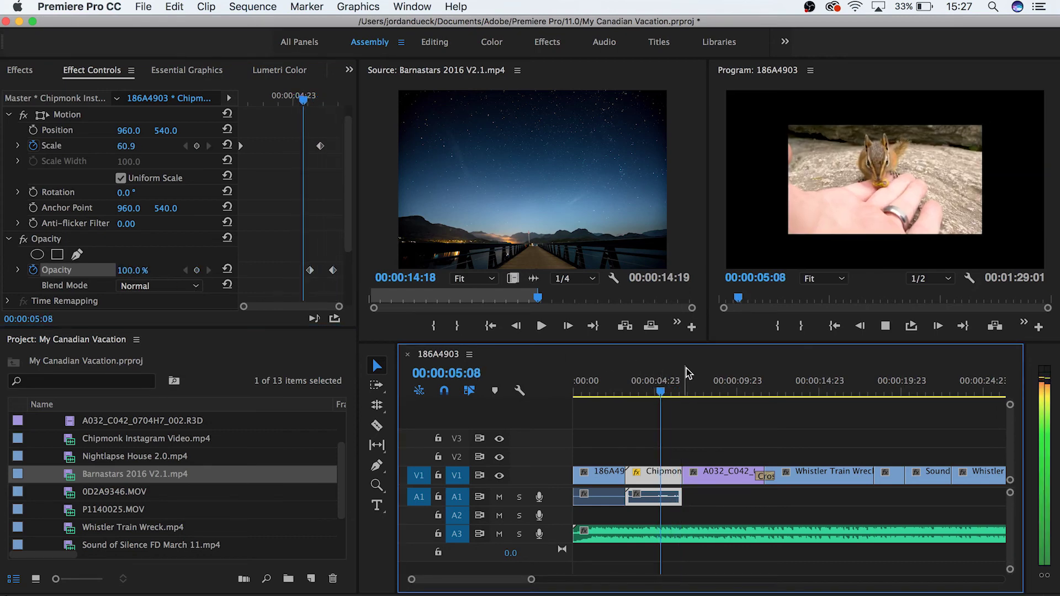
key(space)
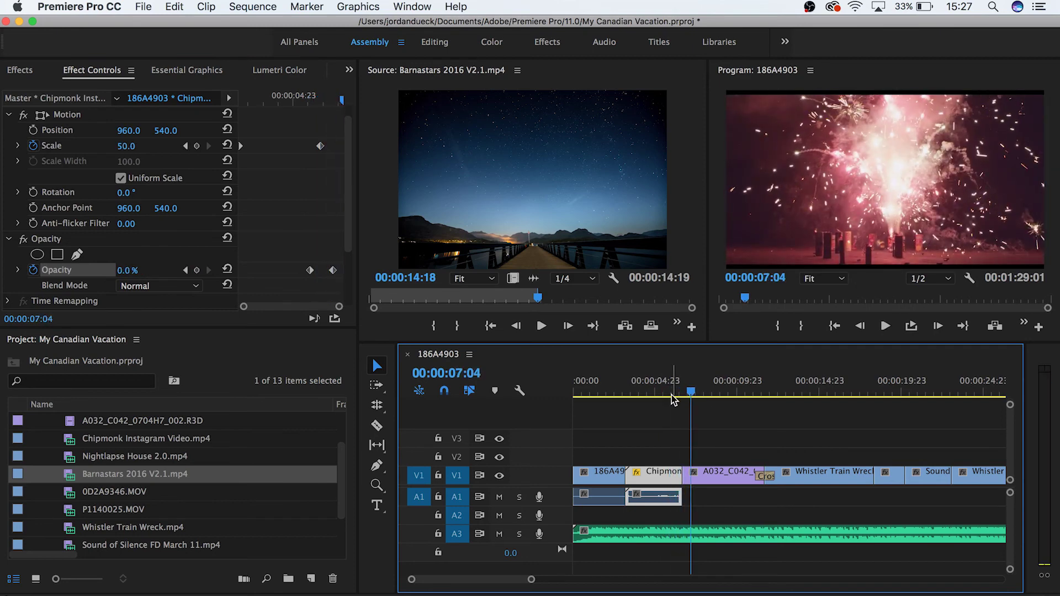
click(657, 389)
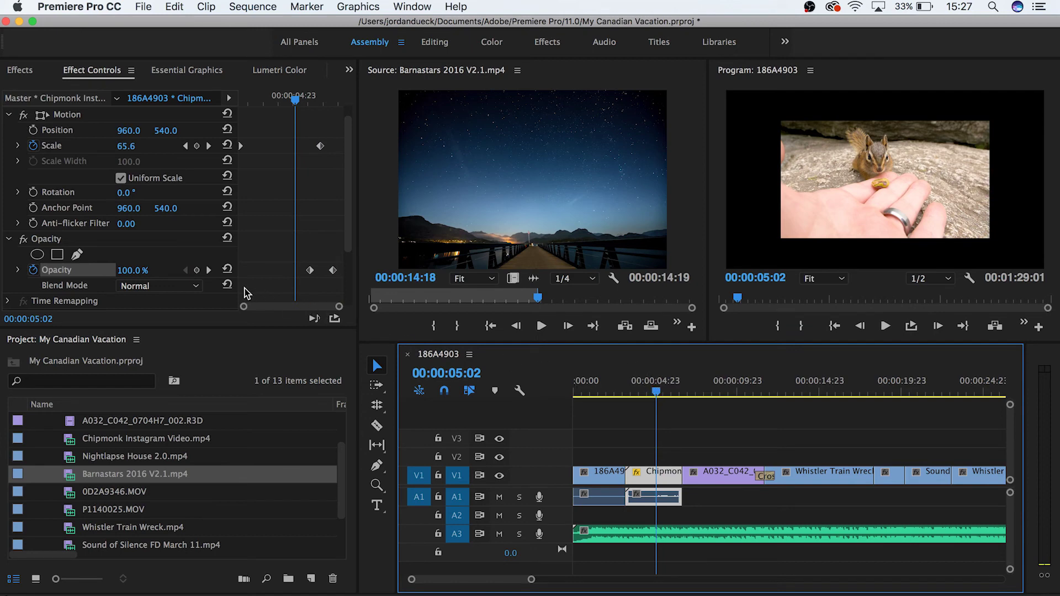
Step: Reset Motion and delete the chipmunk clip's Opacity and Scale keyframes, leaving Scale 100.0 and 100% Opacity
click(227, 285)
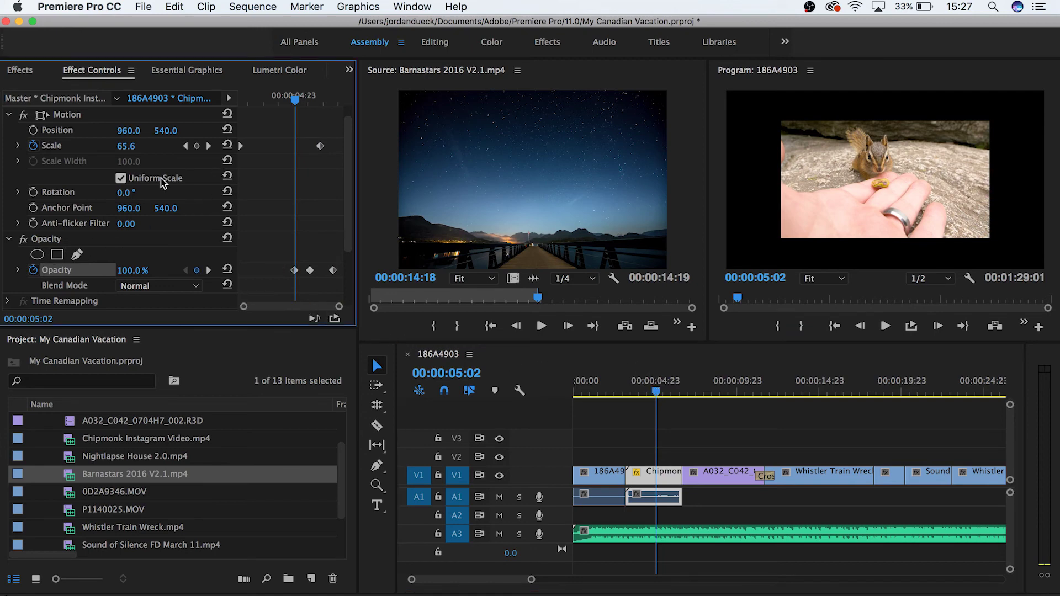
click(227, 113)
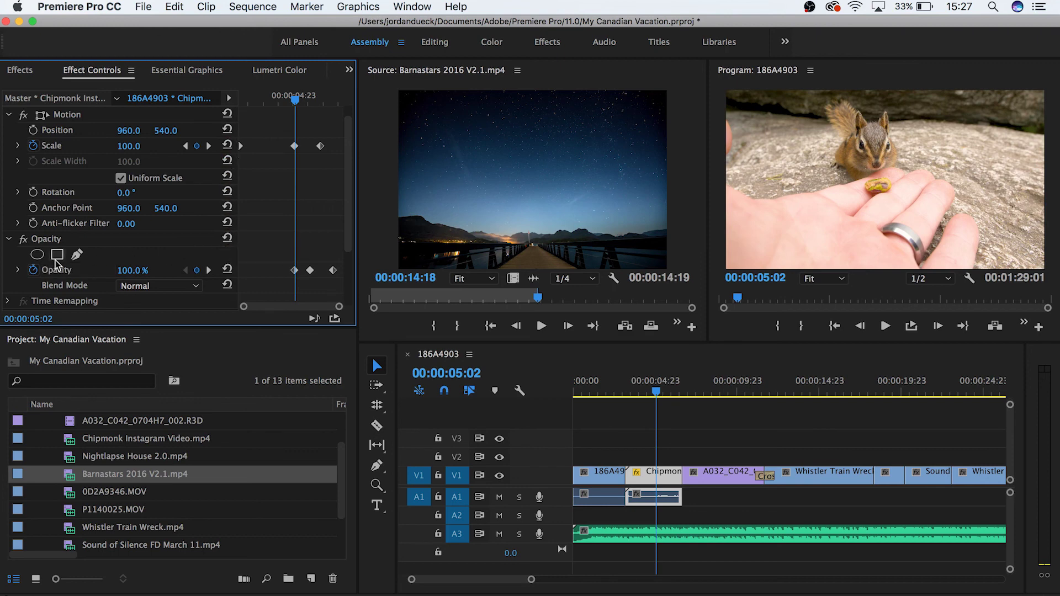
click(35, 271)
click(651, 337)
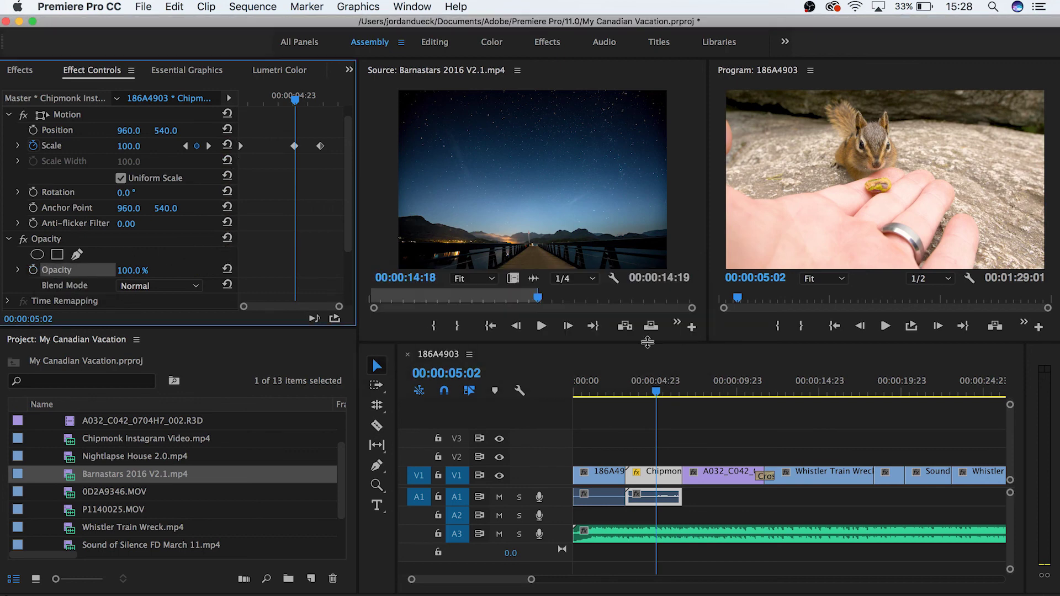
click(34, 145)
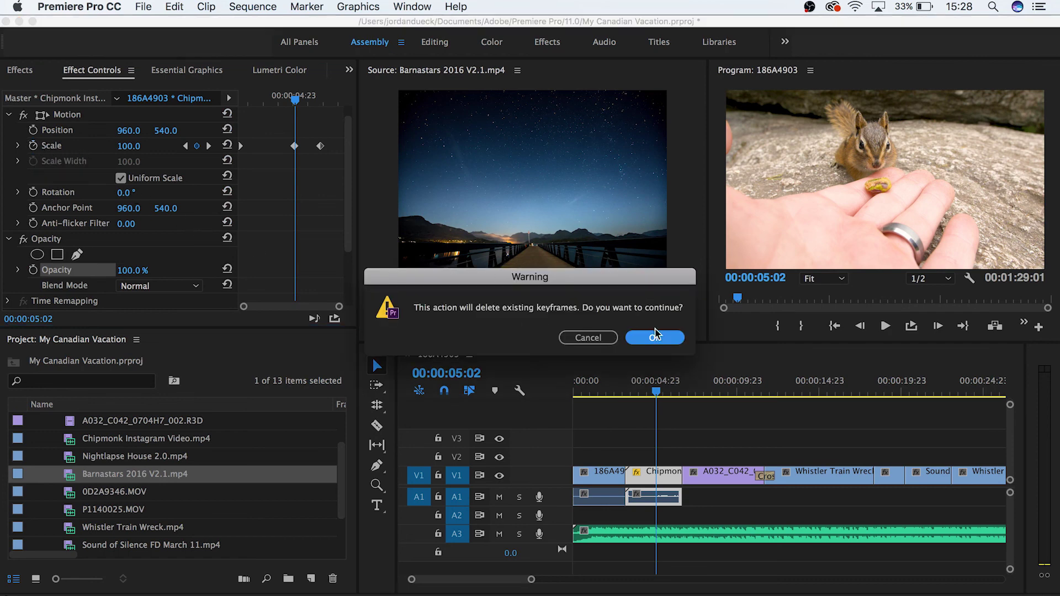
click(667, 338)
scroll(328, 231, up, 1)
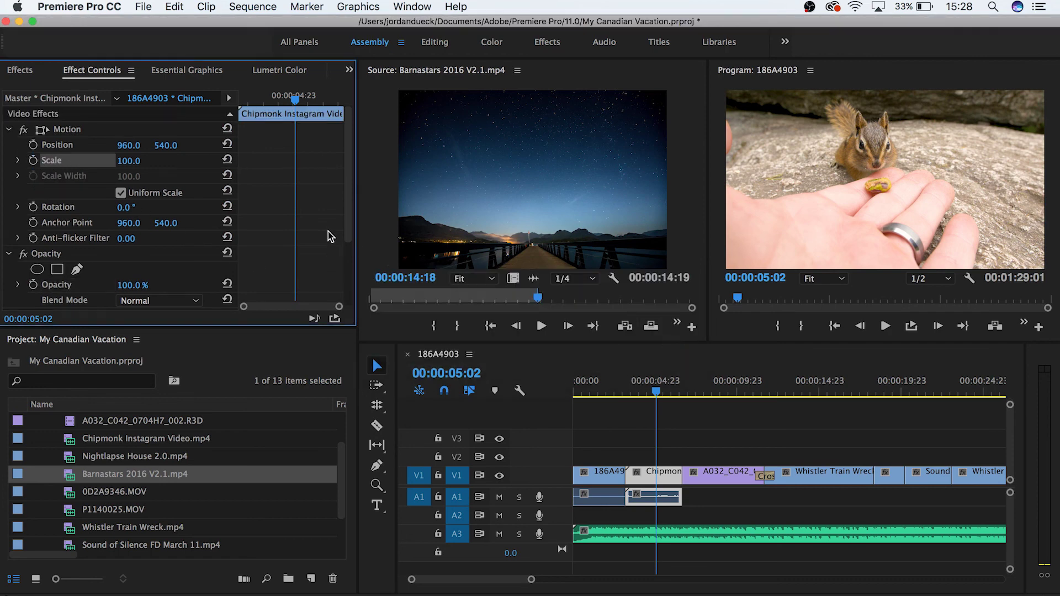